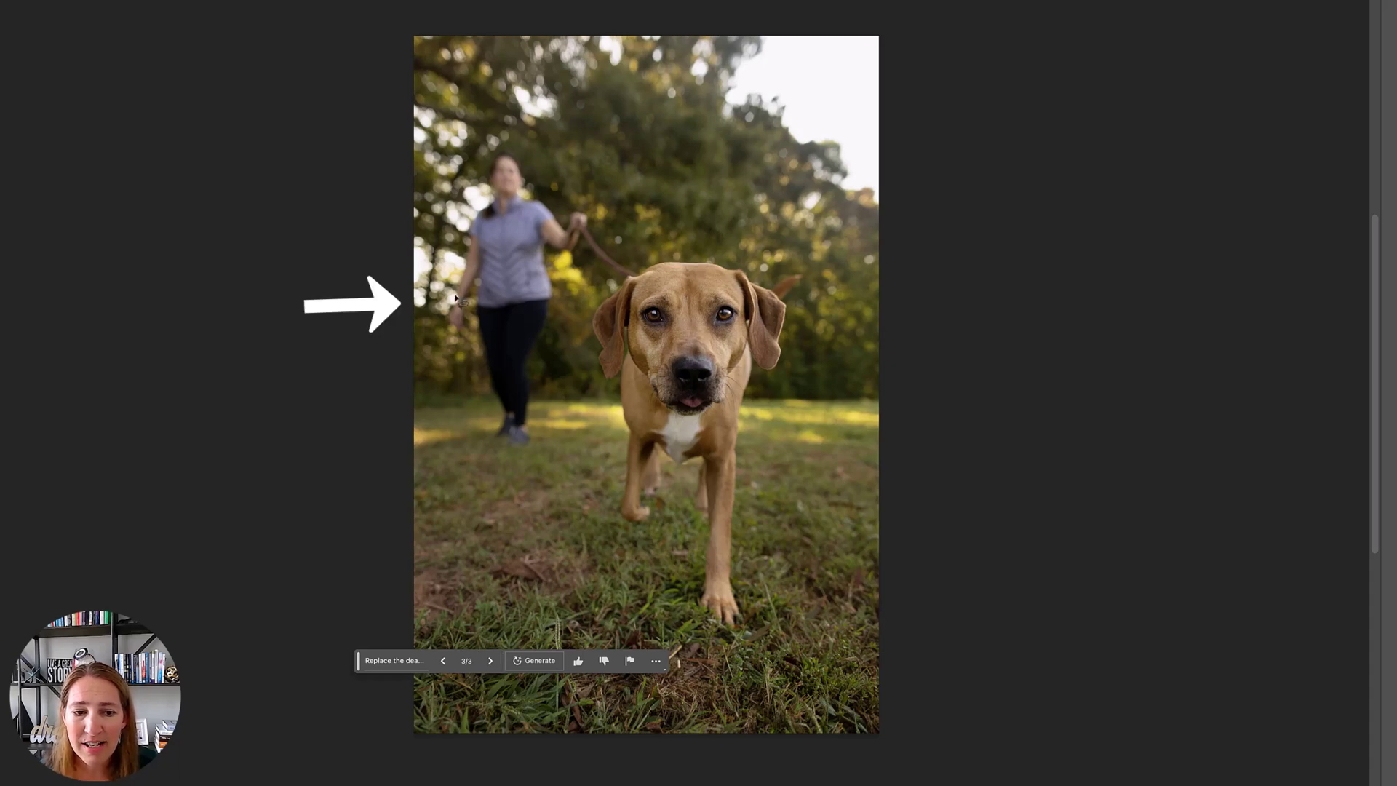
# - Lasso the woman behind the dog, fill it away with Generative Fill, show Generative Layer 1, and deselect
pyautogui.moveTo(446, 274)
pyautogui.mouseDown()
pyautogui.moveTo(488, 423)
pyautogui.moveTo(540, 437)
pyautogui.moveTo(574, 267)
pyautogui.moveTo(613, 275)
pyautogui.moveTo(585, 235)
pyautogui.mouseUp()
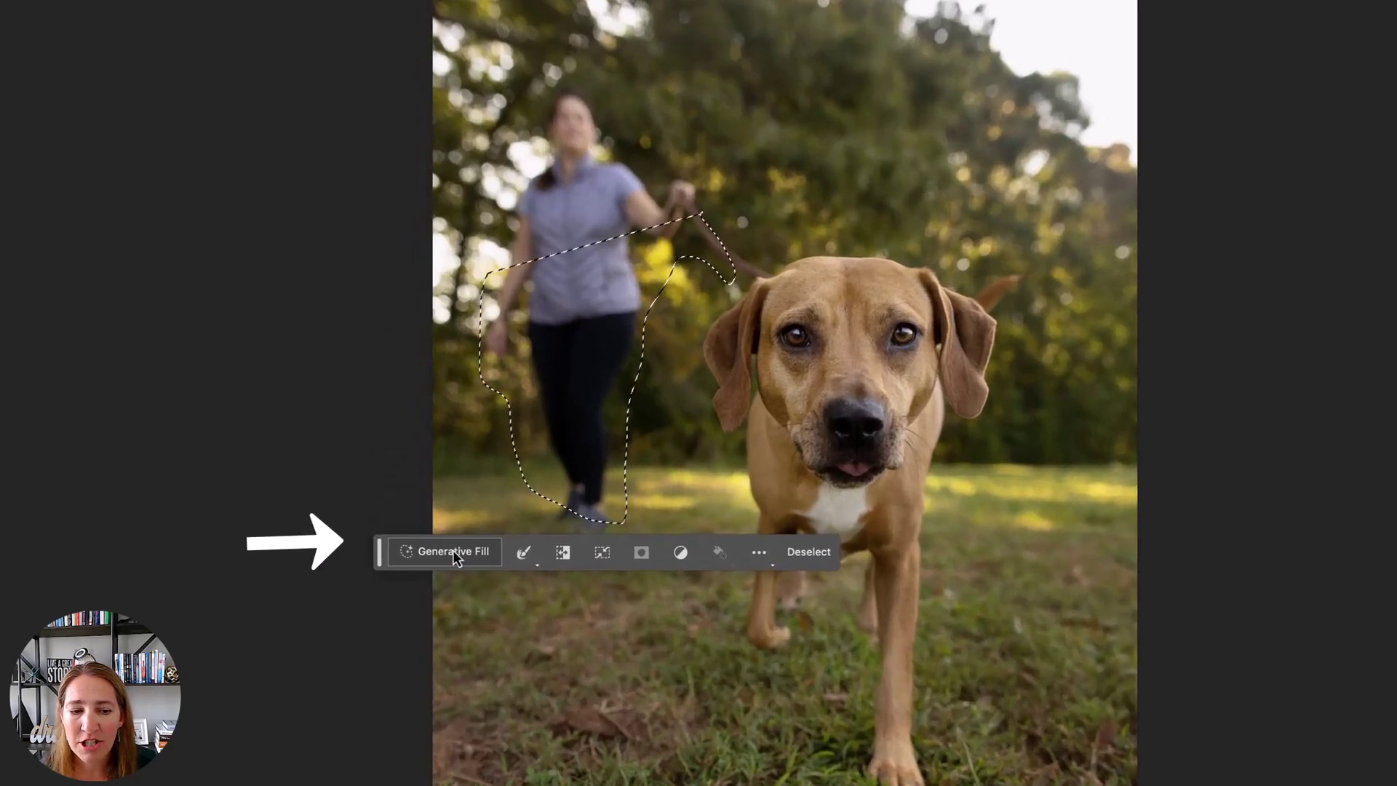
pyautogui.click(457, 552)
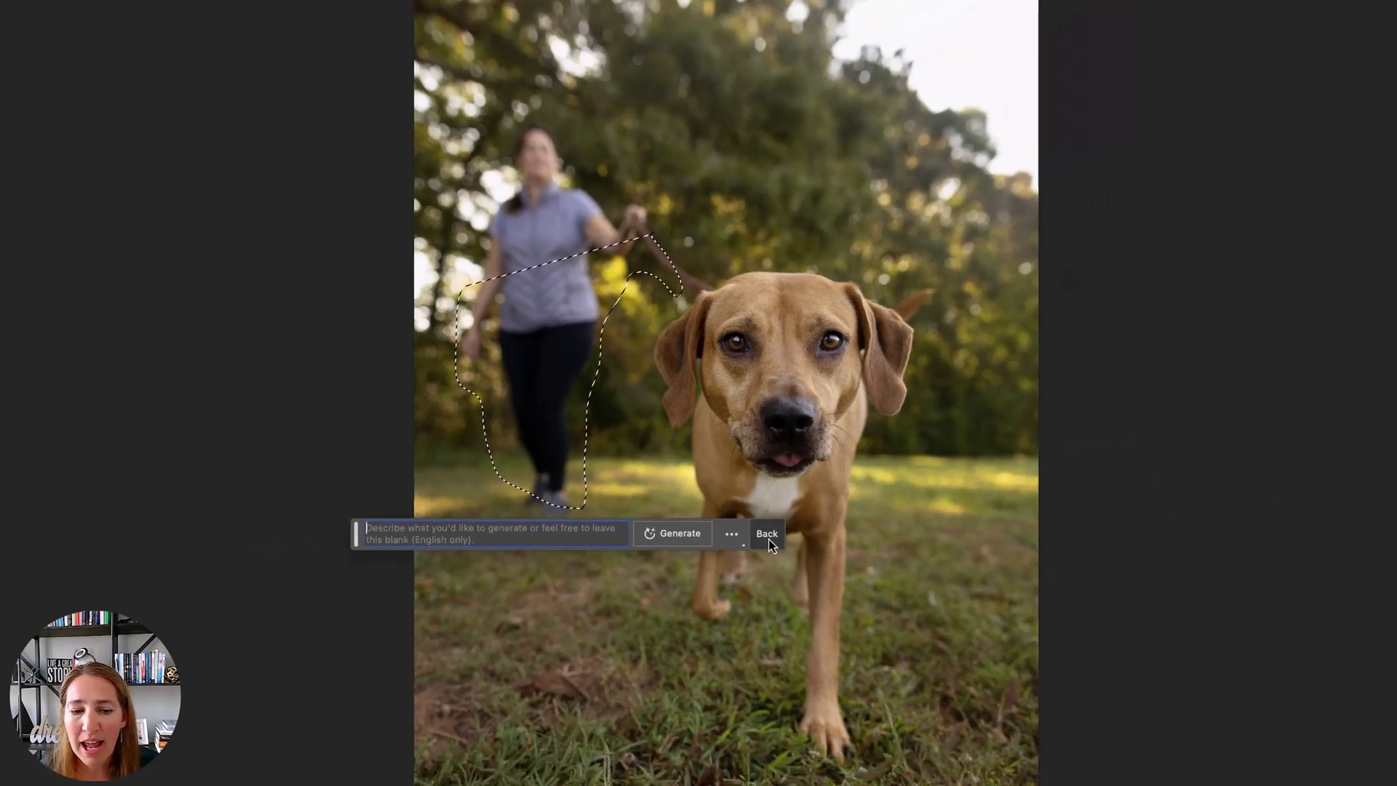
pyautogui.click(830, 551)
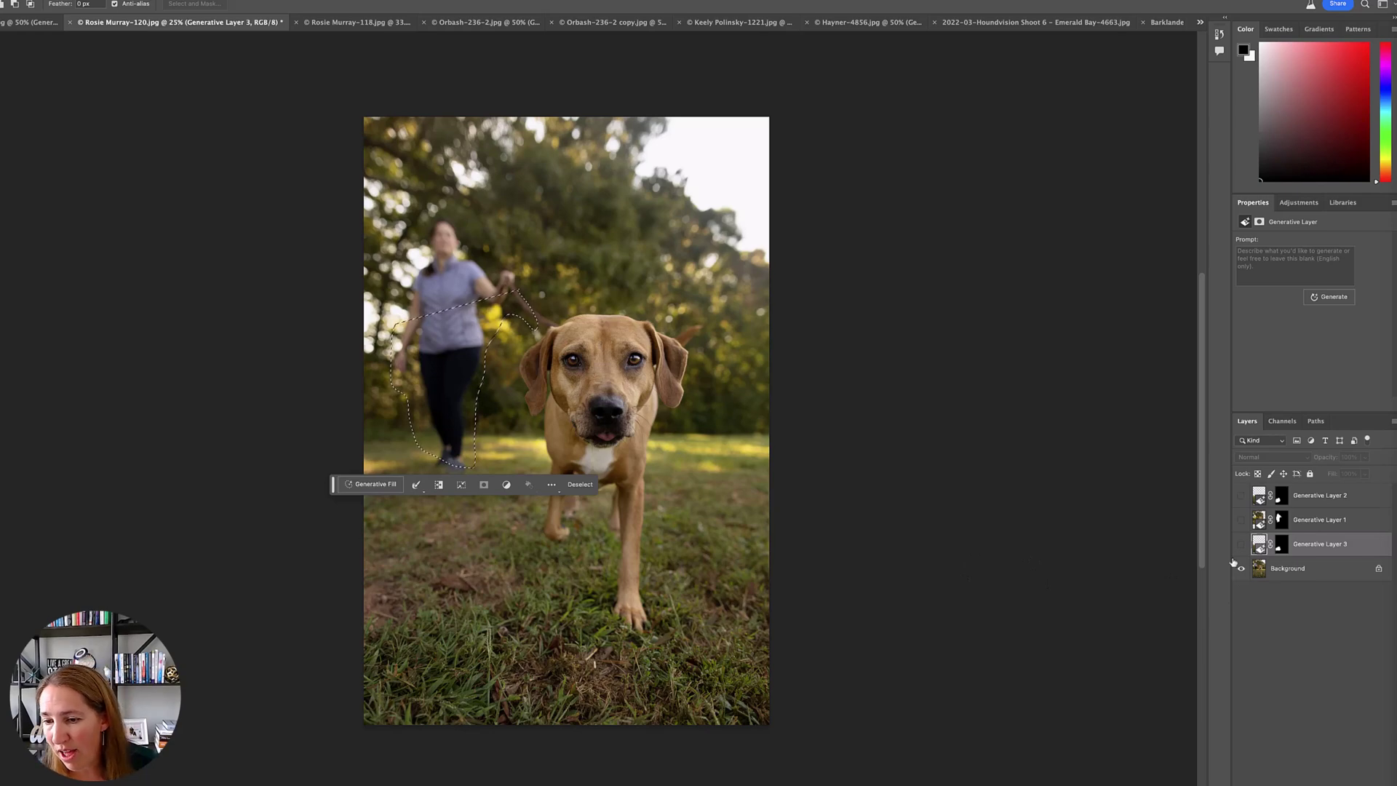
pyautogui.click(1241, 520)
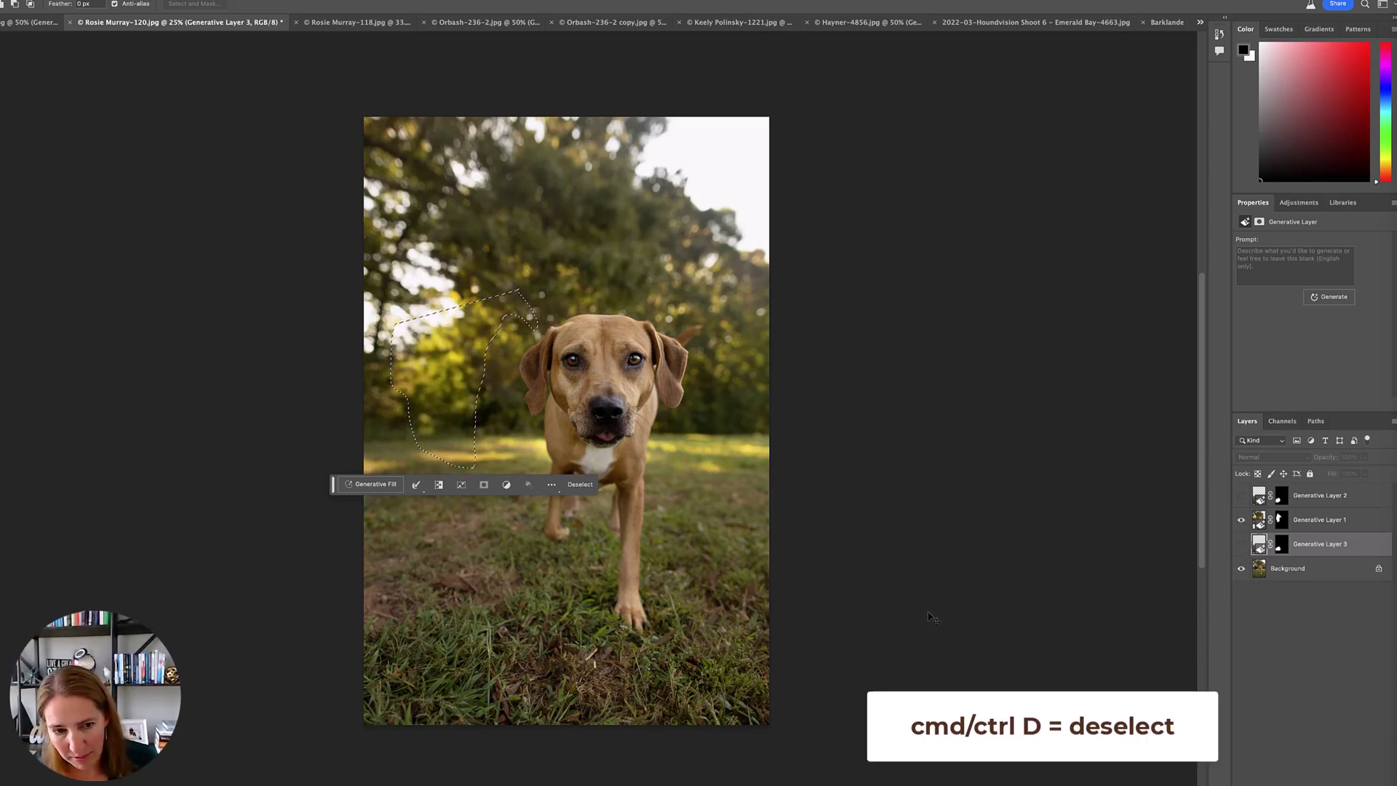
pyautogui.hotkey('ctrl', 'd')
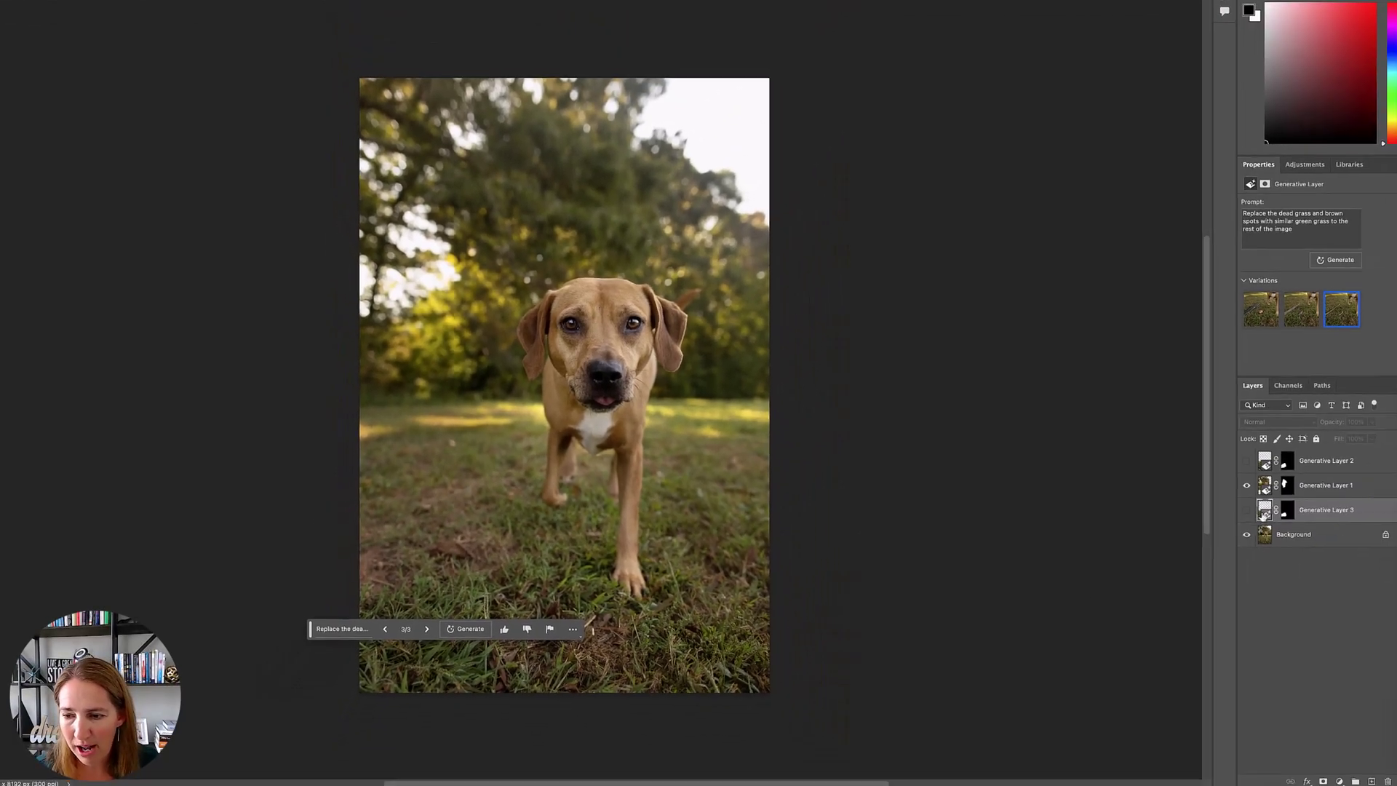
# - Compare the three variations of the 'Add more grass' fill on Generative Layer 2
pyautogui.click(364, 677)
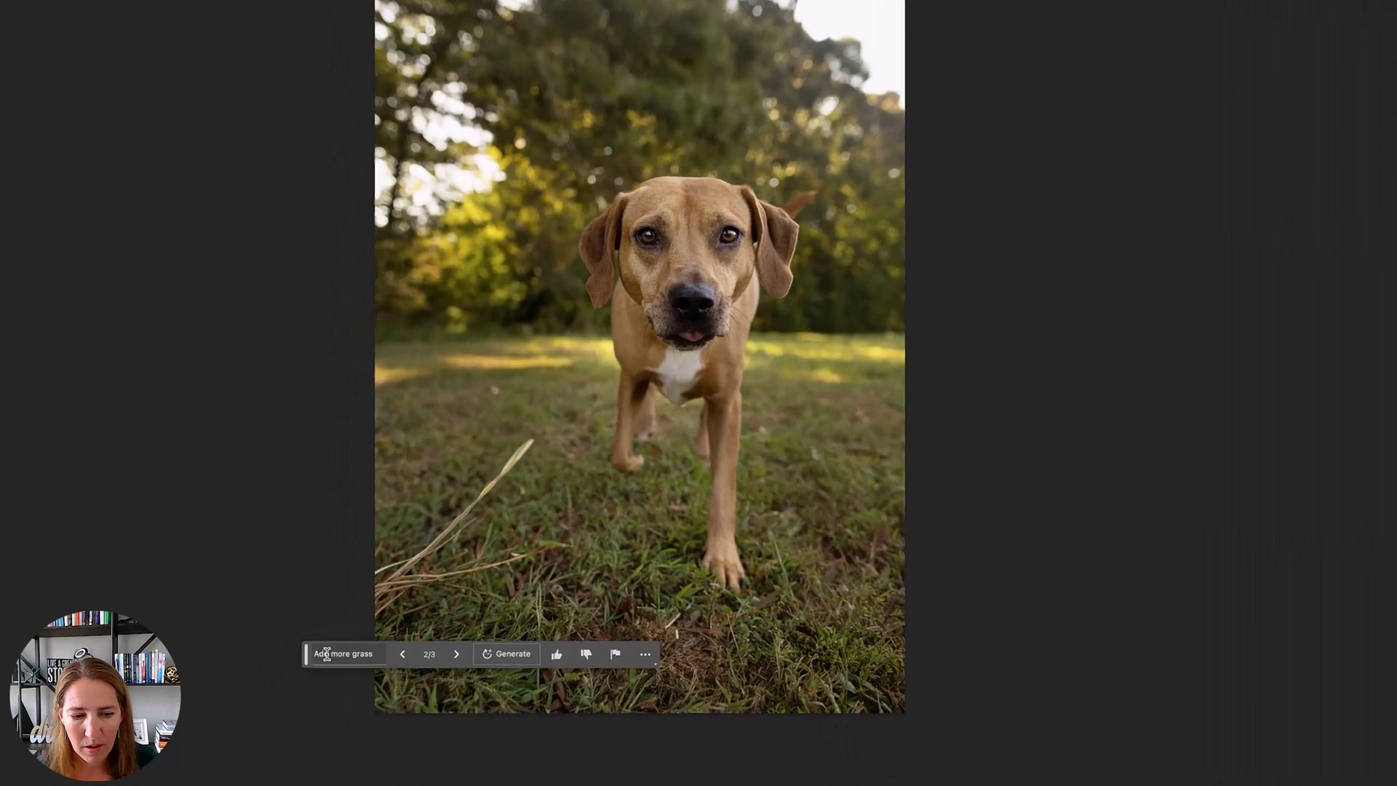
pyautogui.click(326, 654)
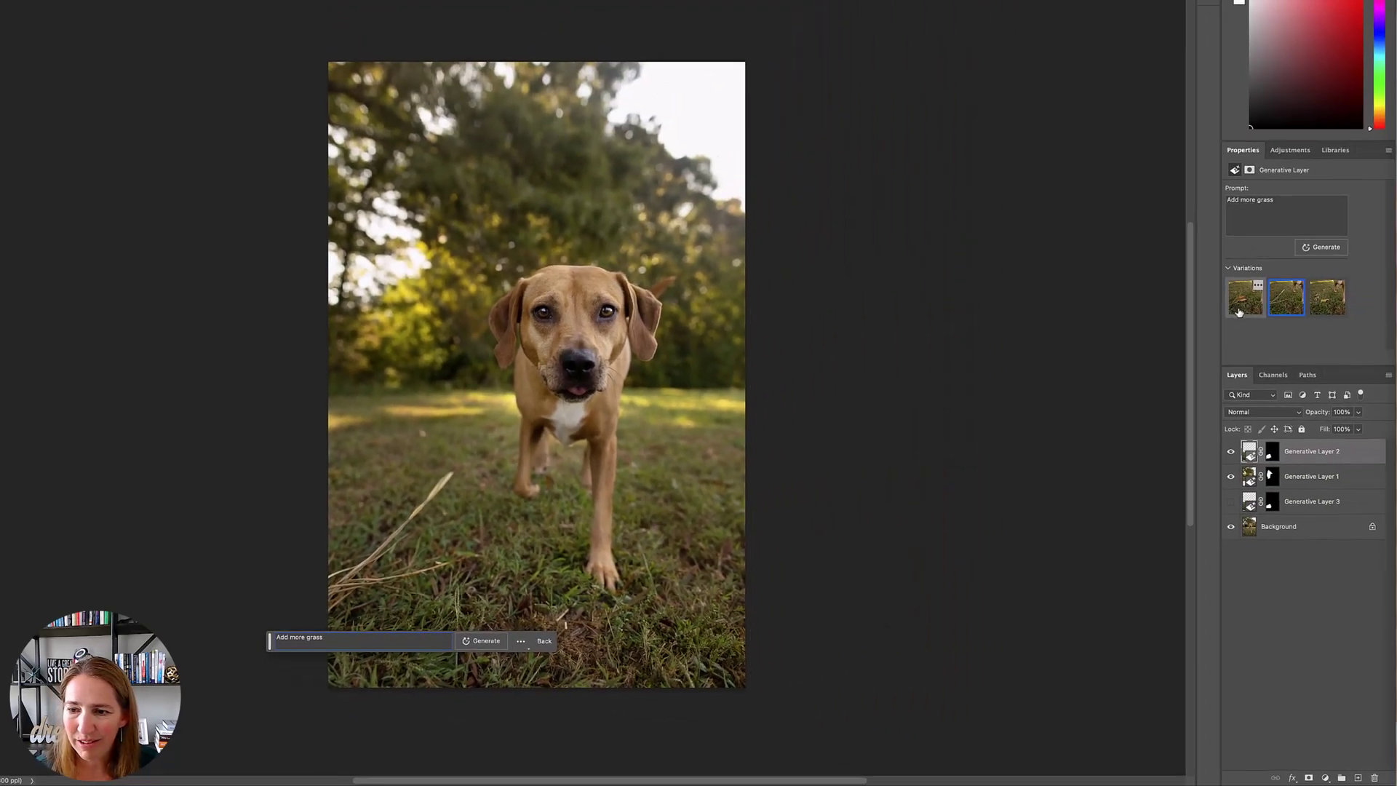
pyautogui.click(1237, 310)
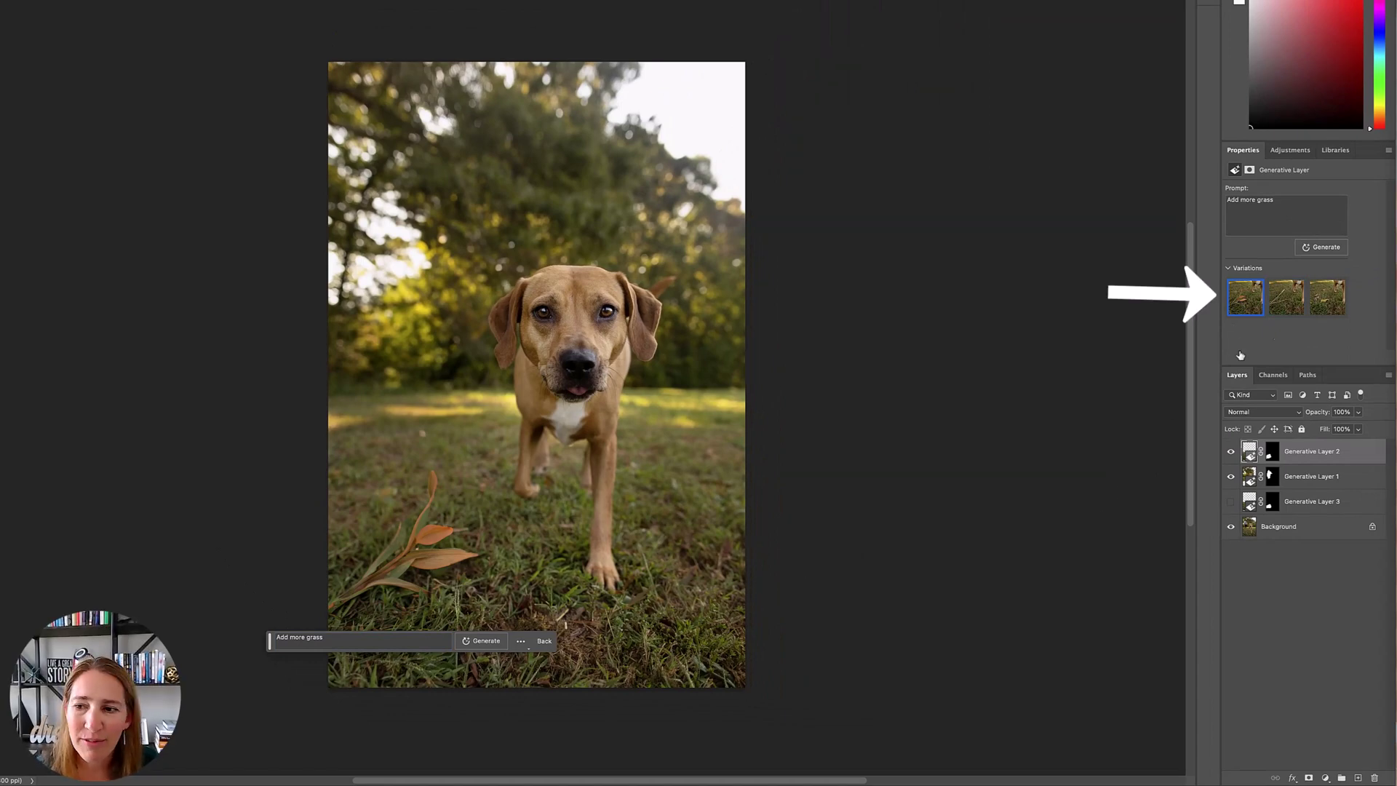
pyautogui.click(1285, 300)
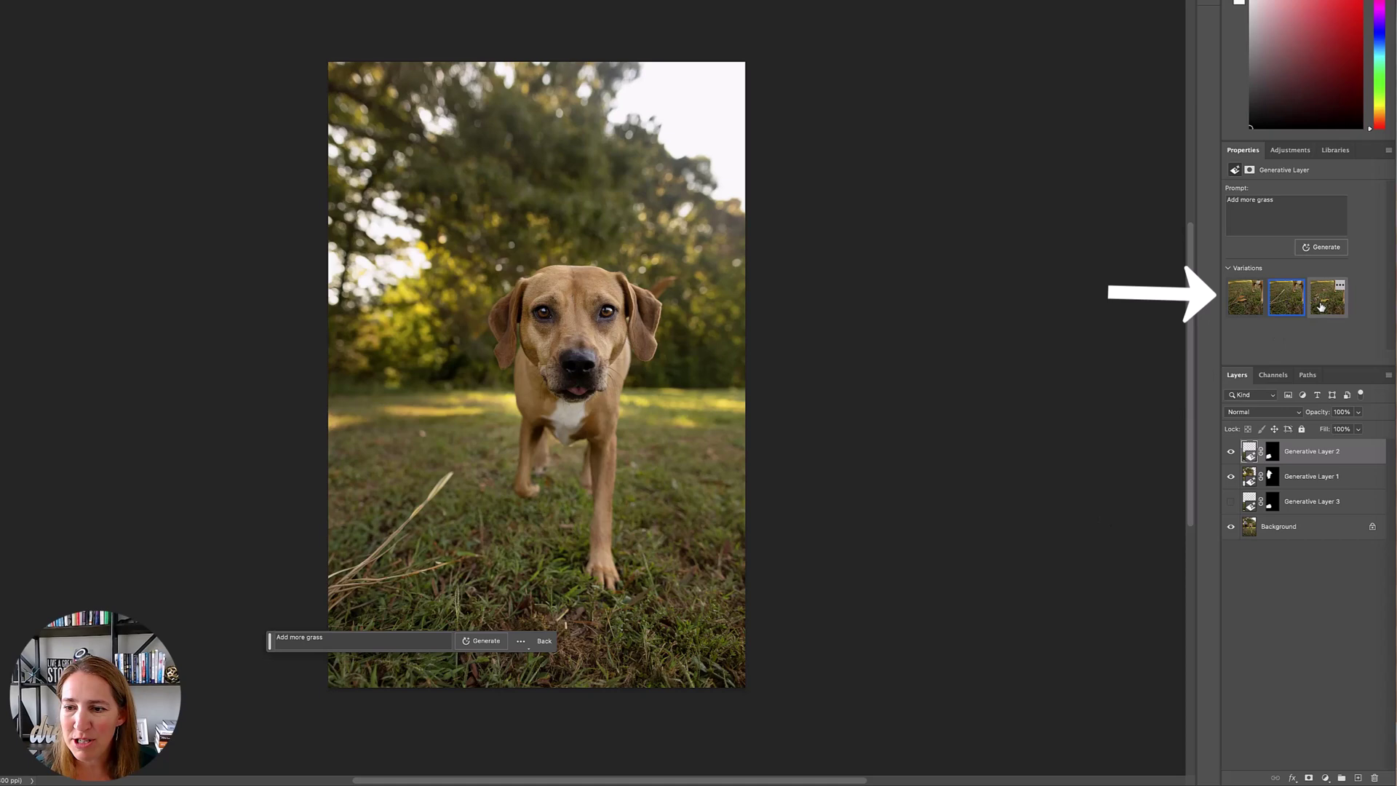
pyautogui.click(1322, 307)
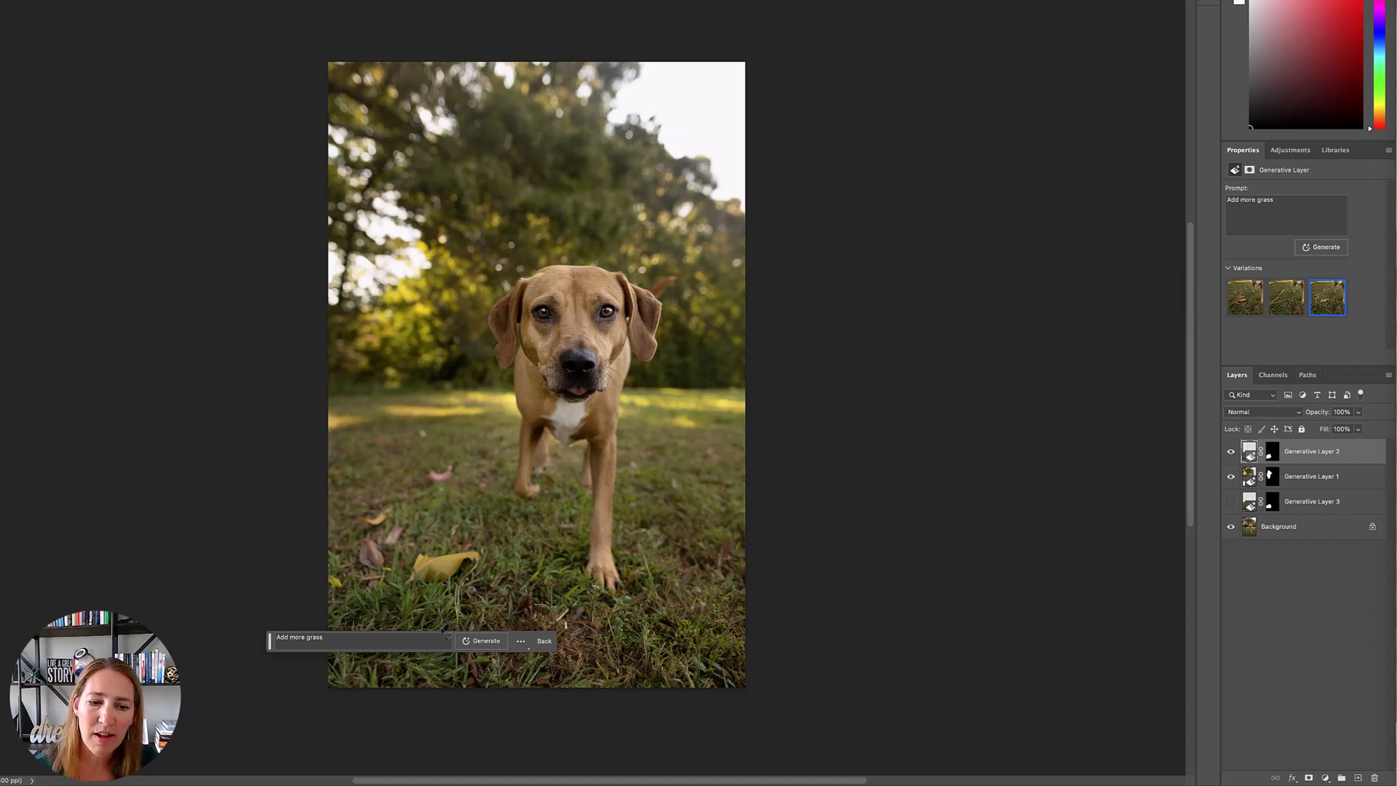
# - Hide the added-grass layer and compare Generative Layer 3's three dead-grass replacement variations
pyautogui.click(1230, 451)
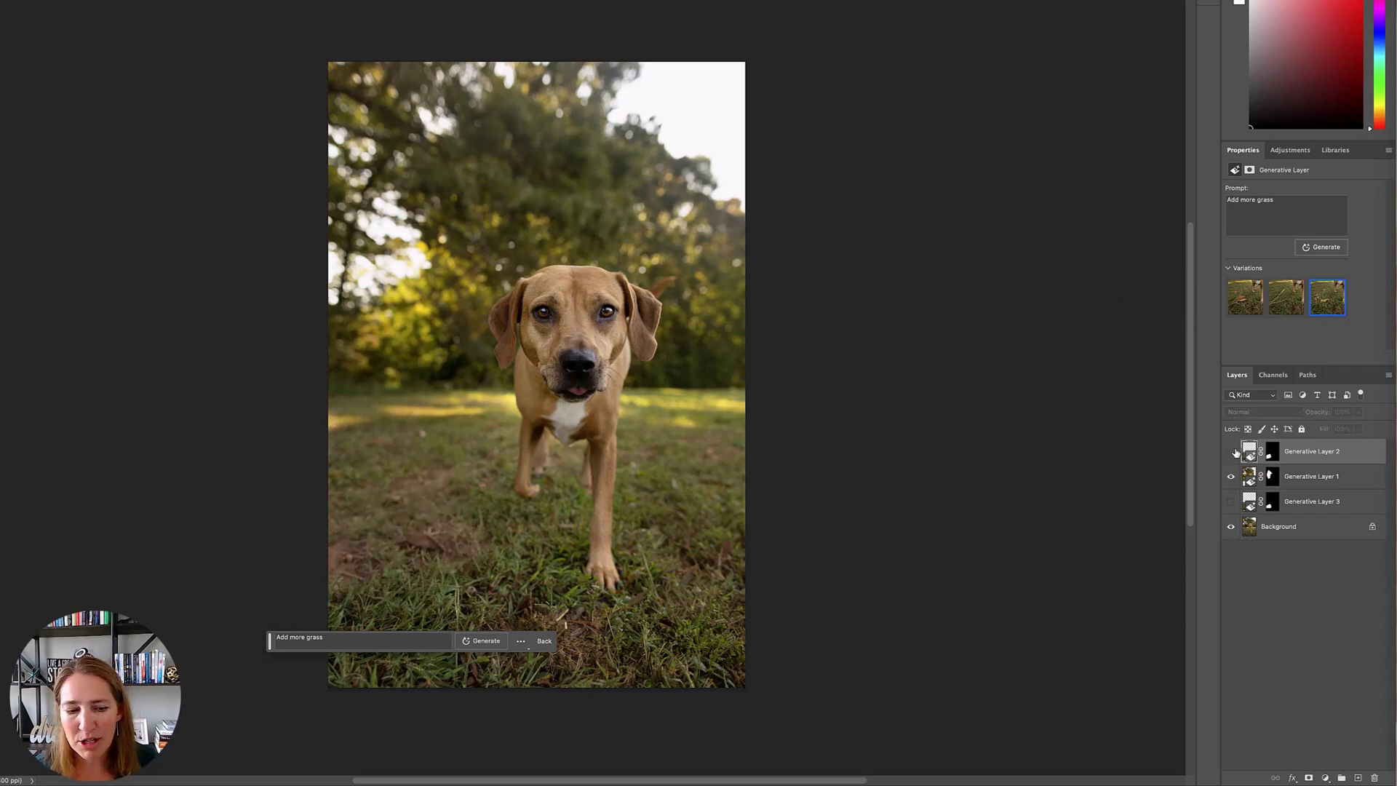
pyautogui.click(1230, 503)
pyautogui.click(1302, 506)
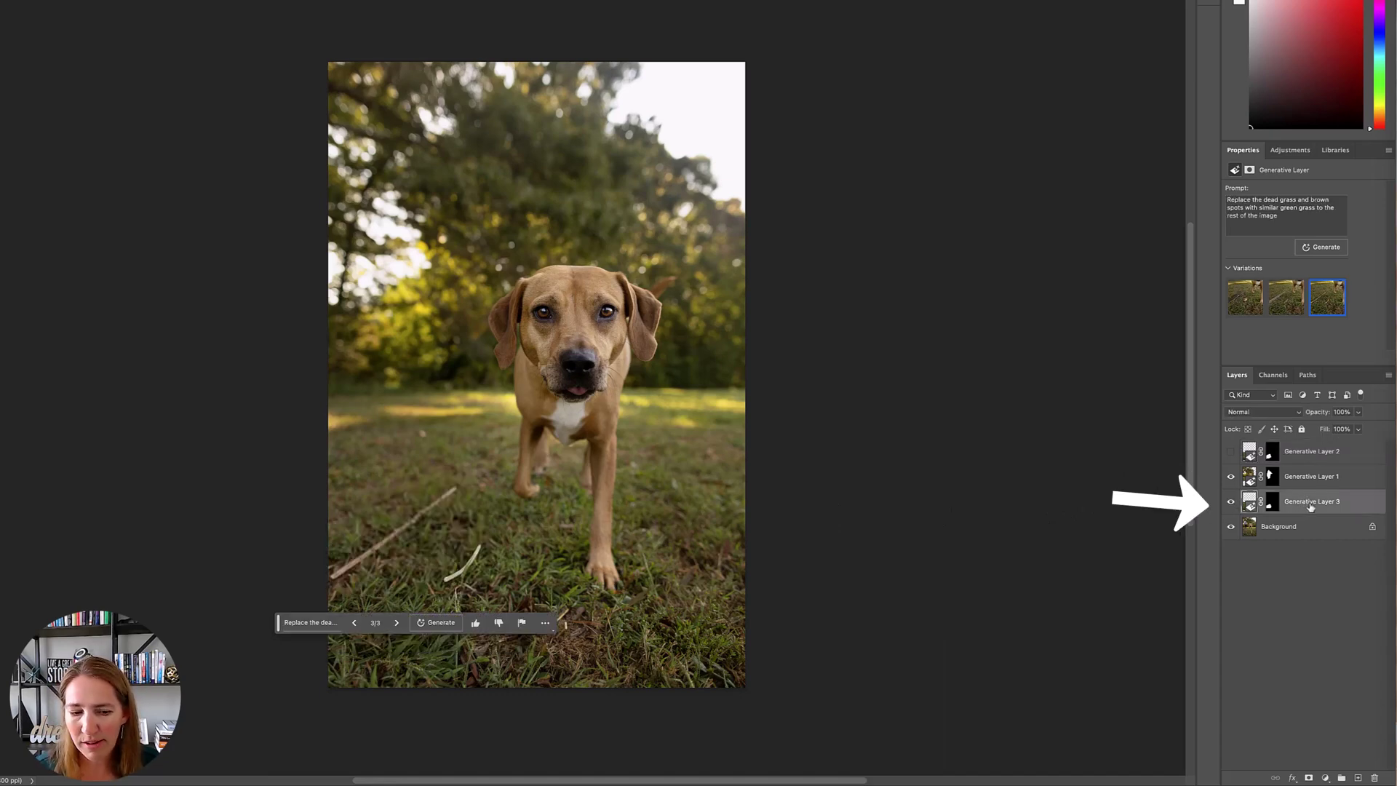
pyautogui.click(313, 623)
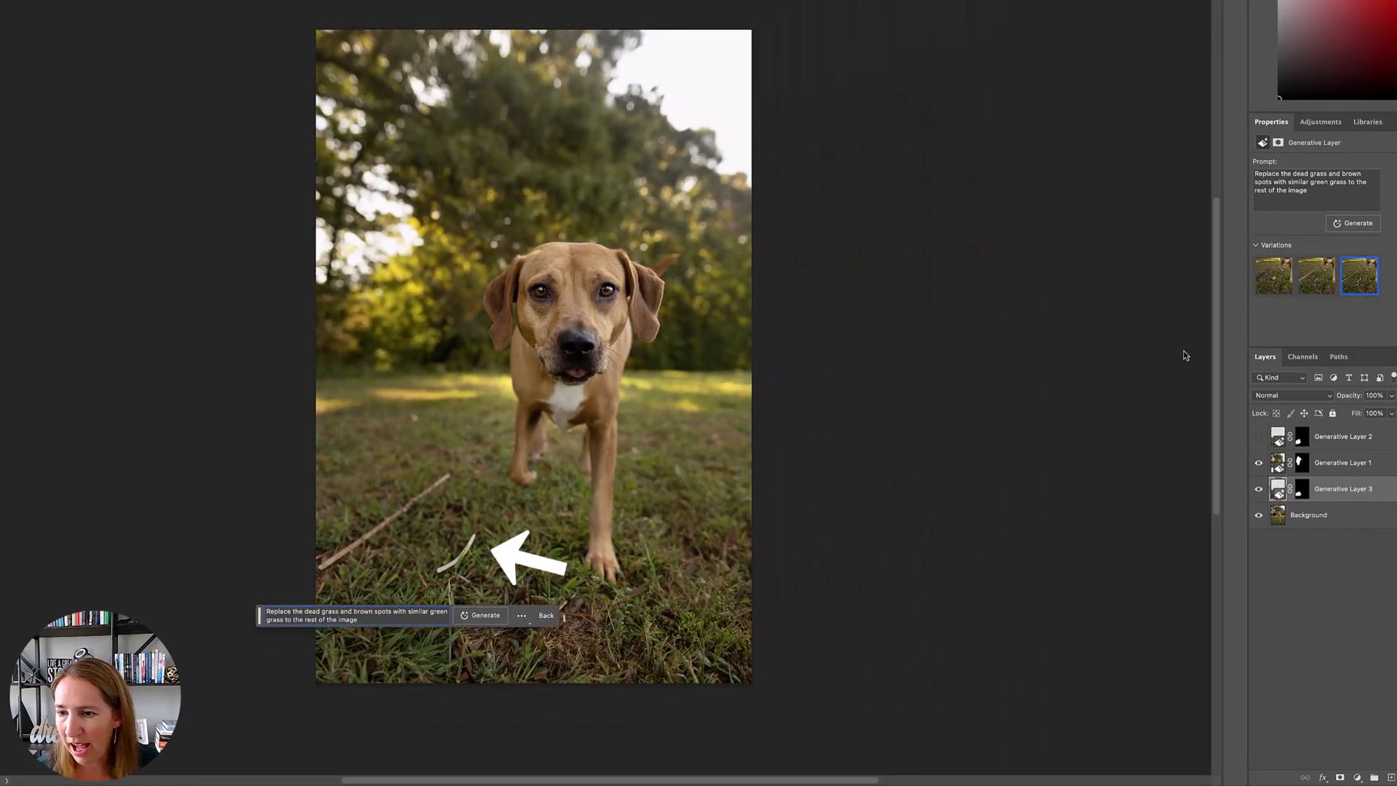
pyautogui.click(1274, 283)
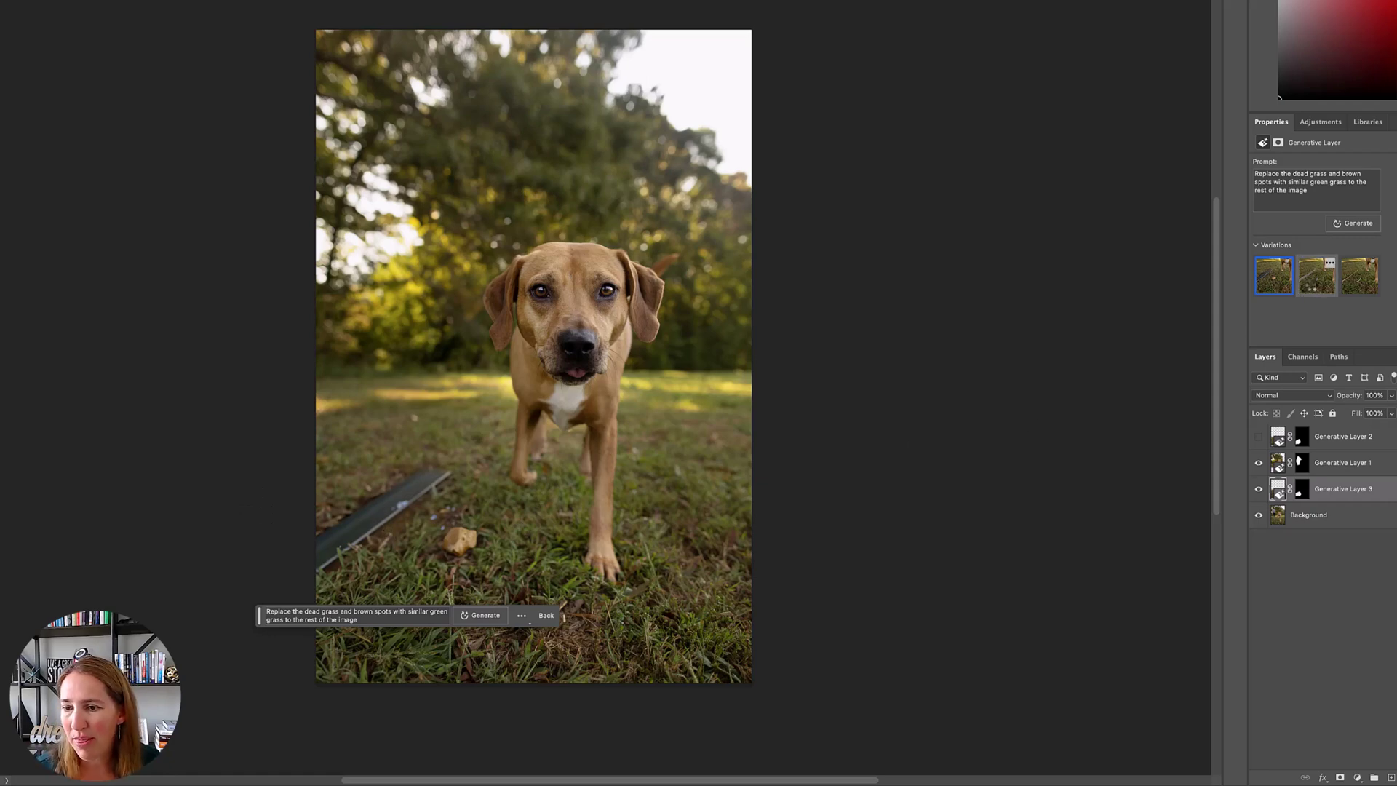
pyautogui.click(1314, 285)
pyautogui.click(1361, 289)
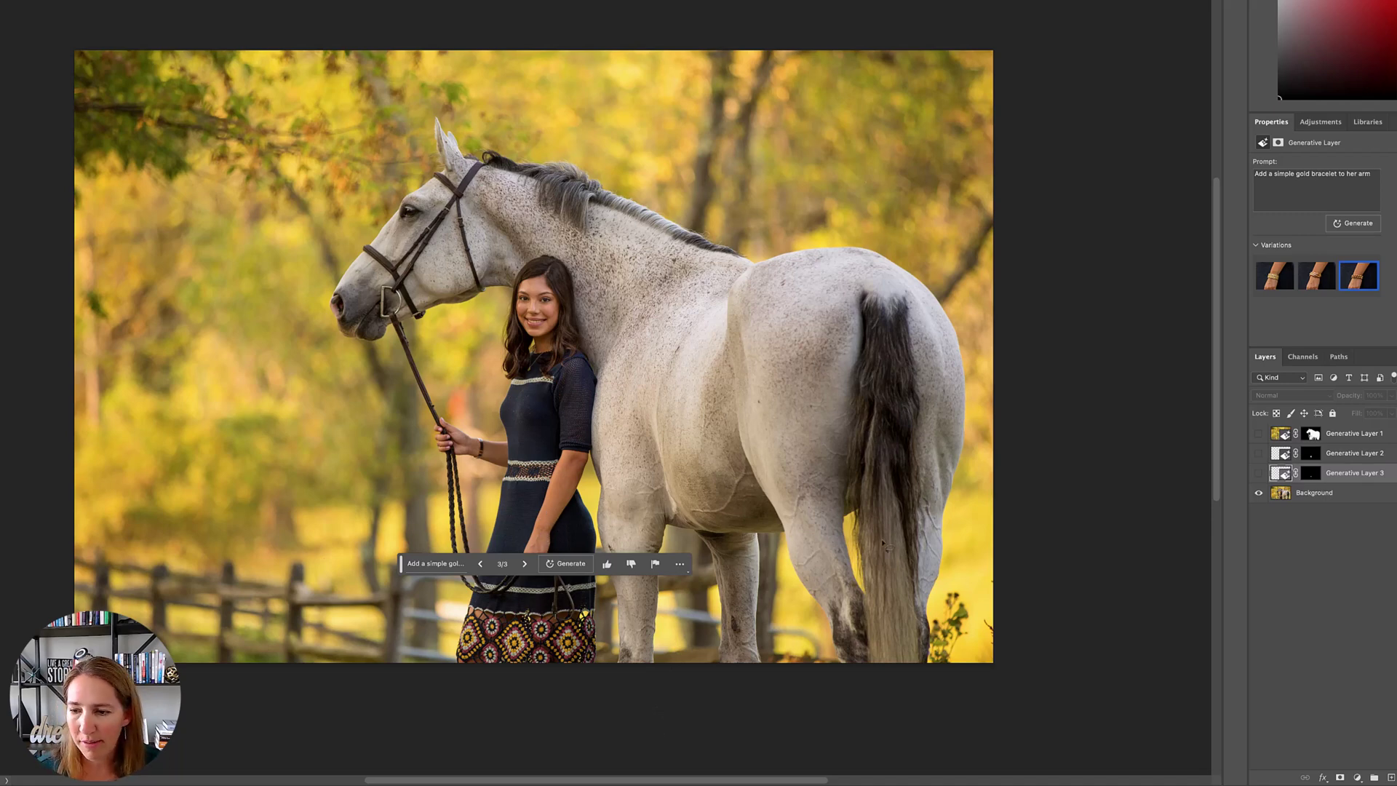
# - Preview Generative Layer 1's gold-bangles result, then open the 'Add a simple gold bracelet to her arm' prompt
pyautogui.click(1259, 434)
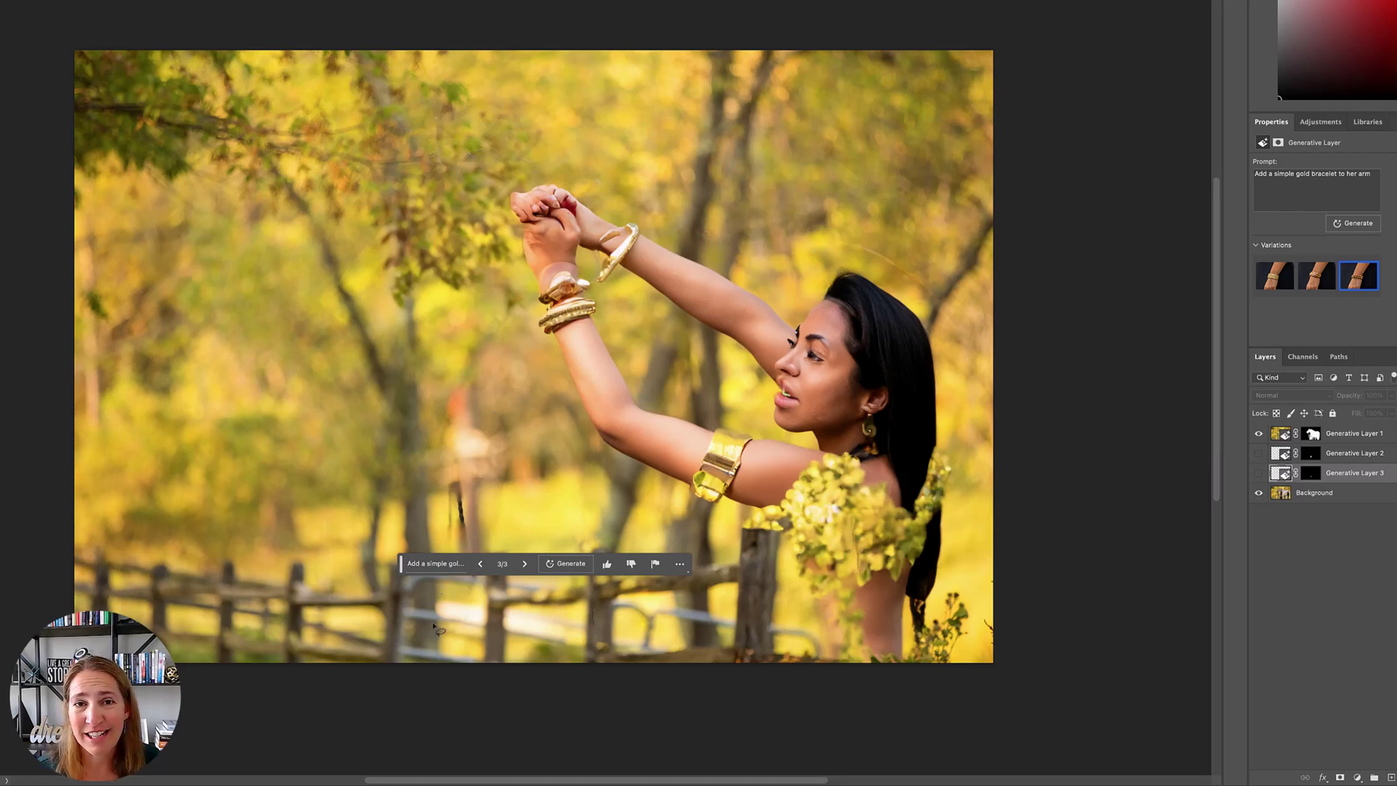
pyautogui.click(439, 566)
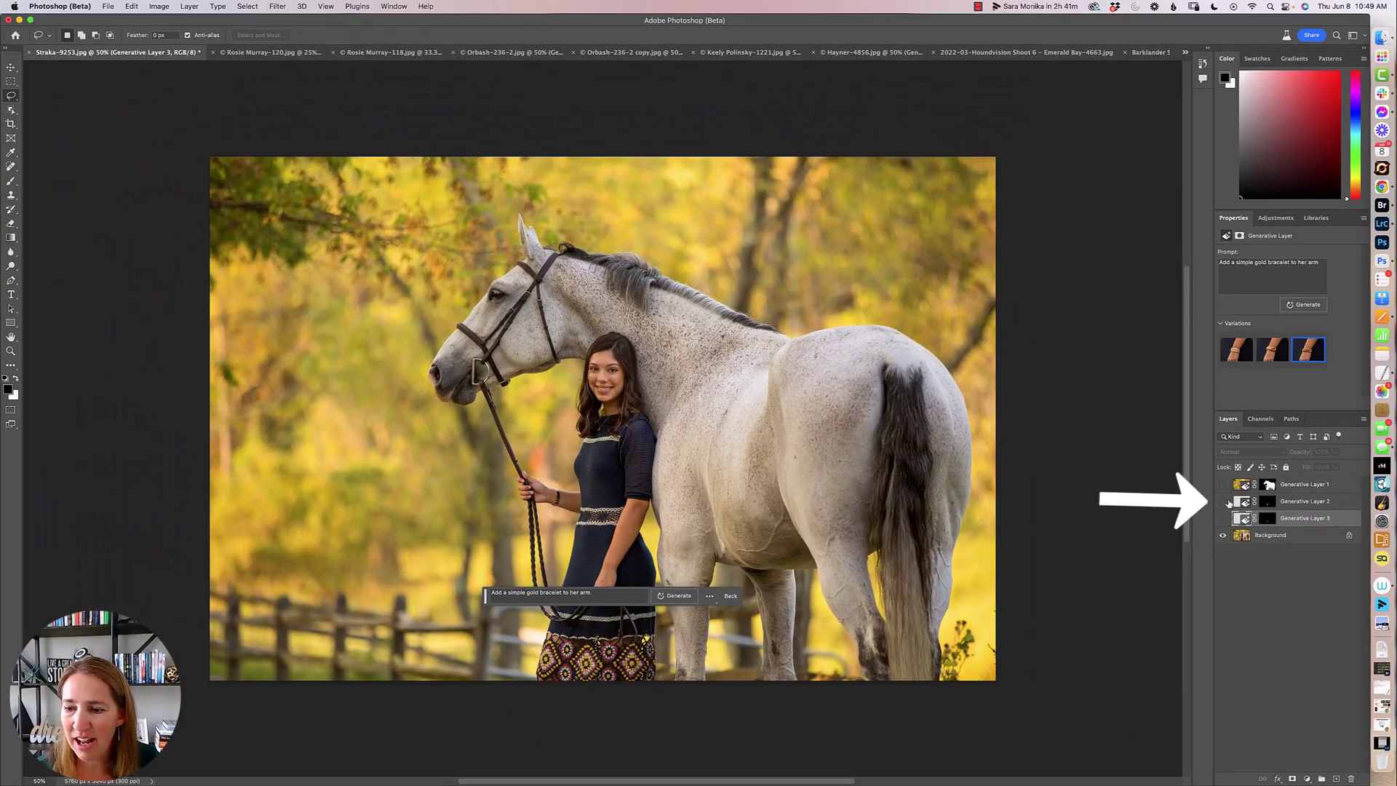
# - Compare the bangle variations, keep the simple thin bracelet layer visible, and switch to the sunset silhouette photo
pyautogui.click(1222, 501)
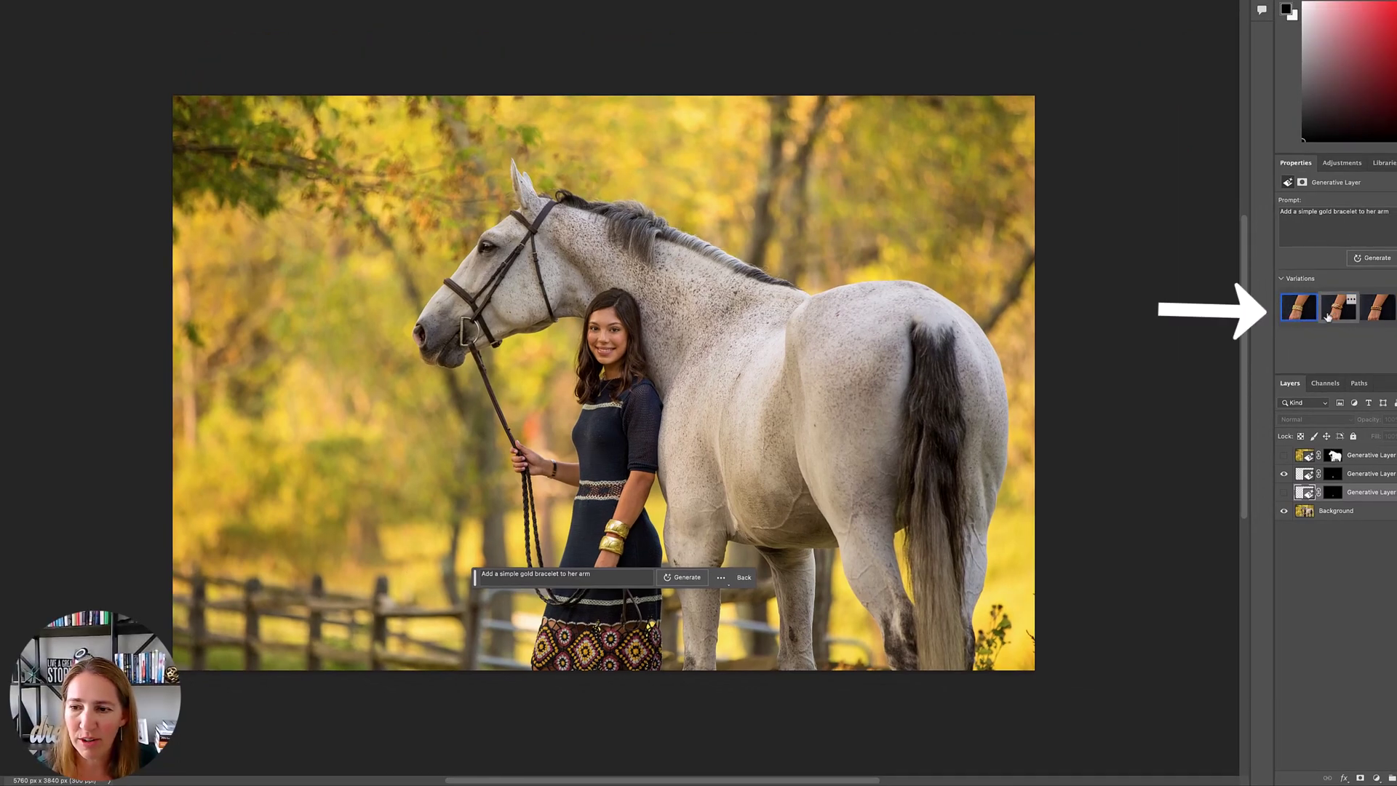
pyautogui.click(1354, 474)
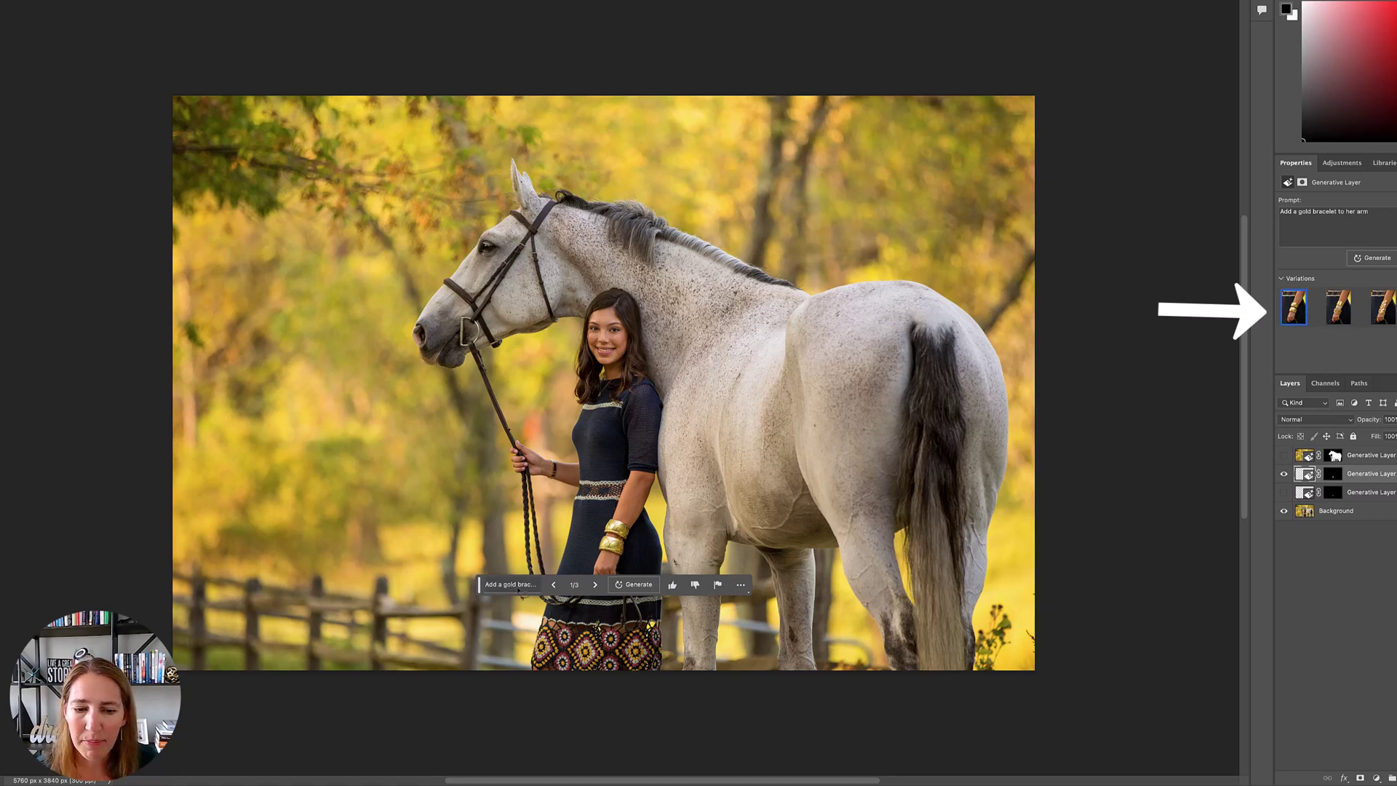
pyautogui.click(1338, 307)
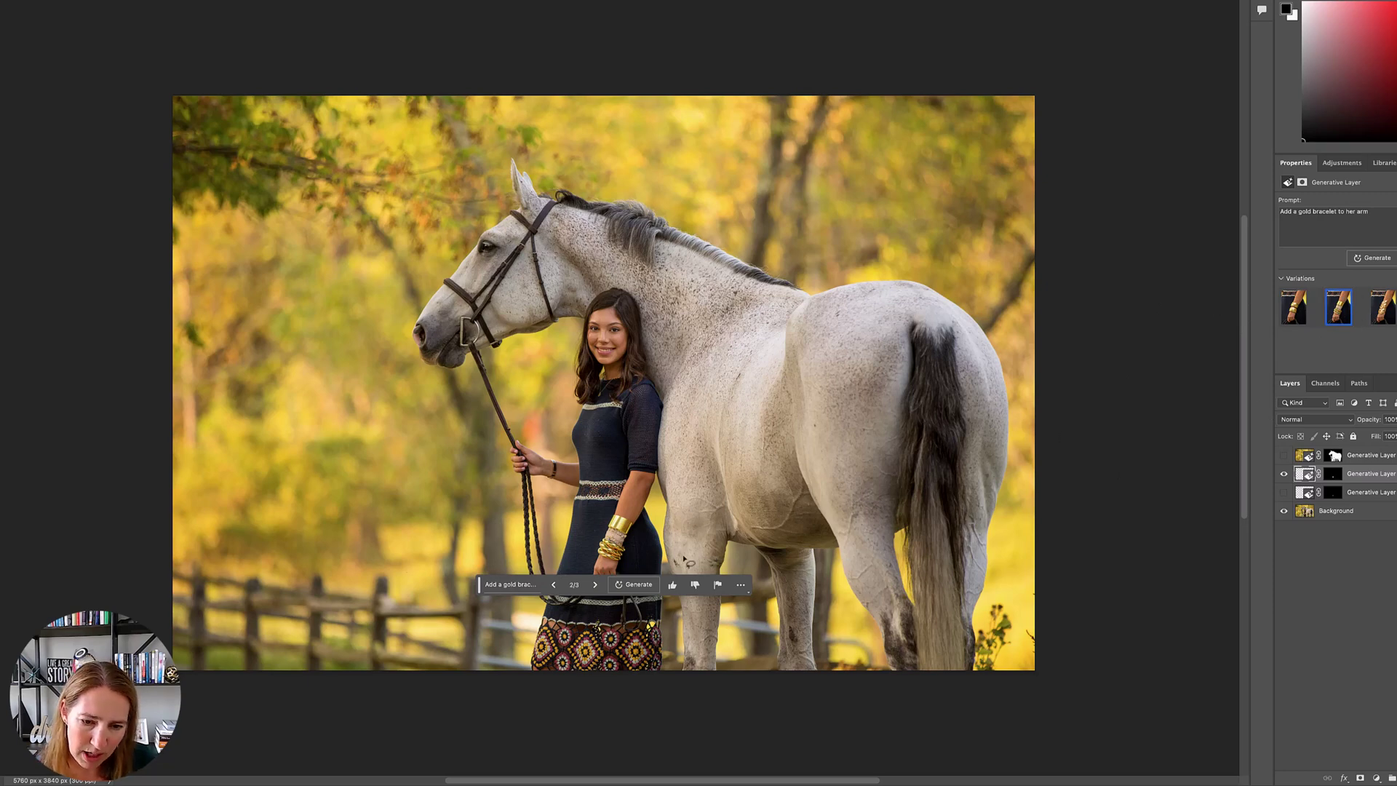
pyautogui.click(1382, 310)
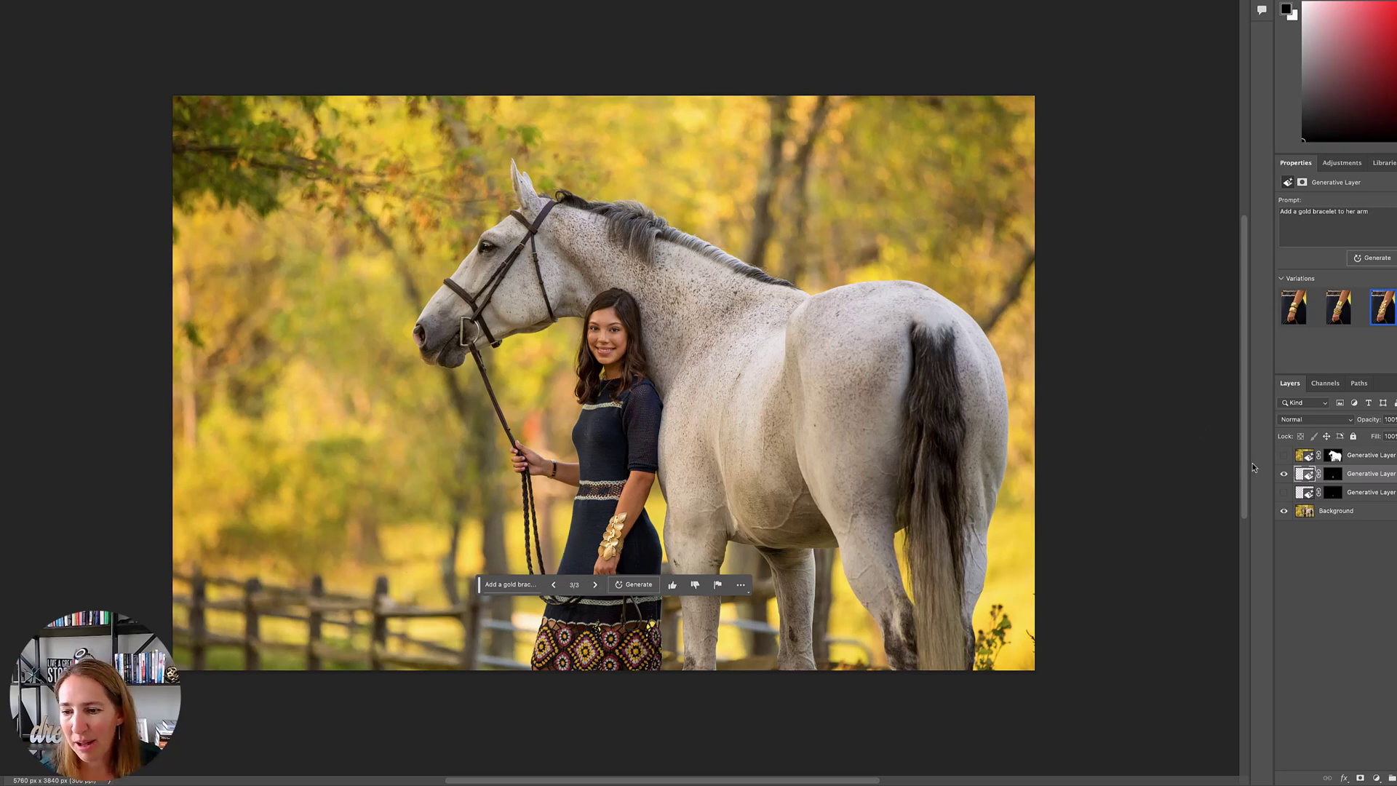
pyautogui.click(1284, 477)
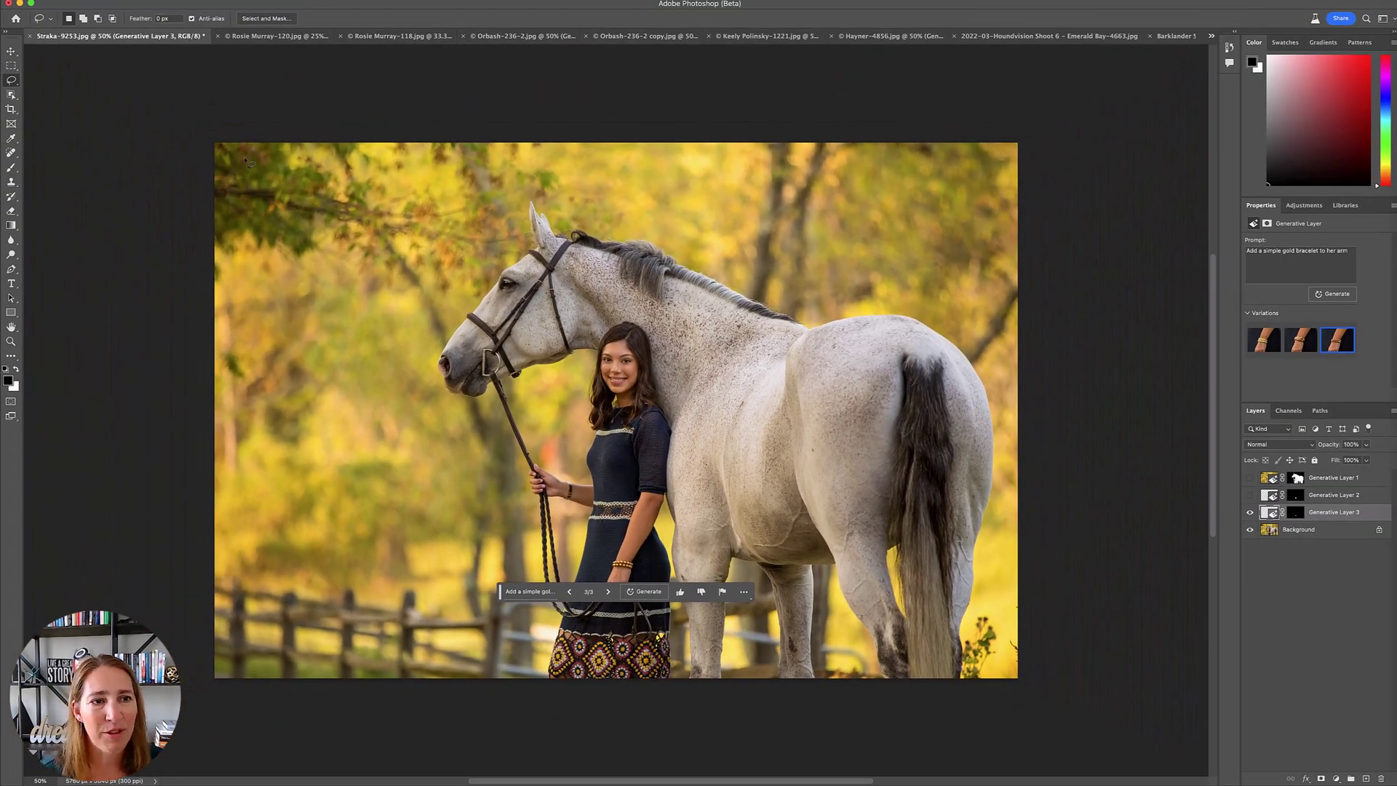
pyautogui.click(379, 38)
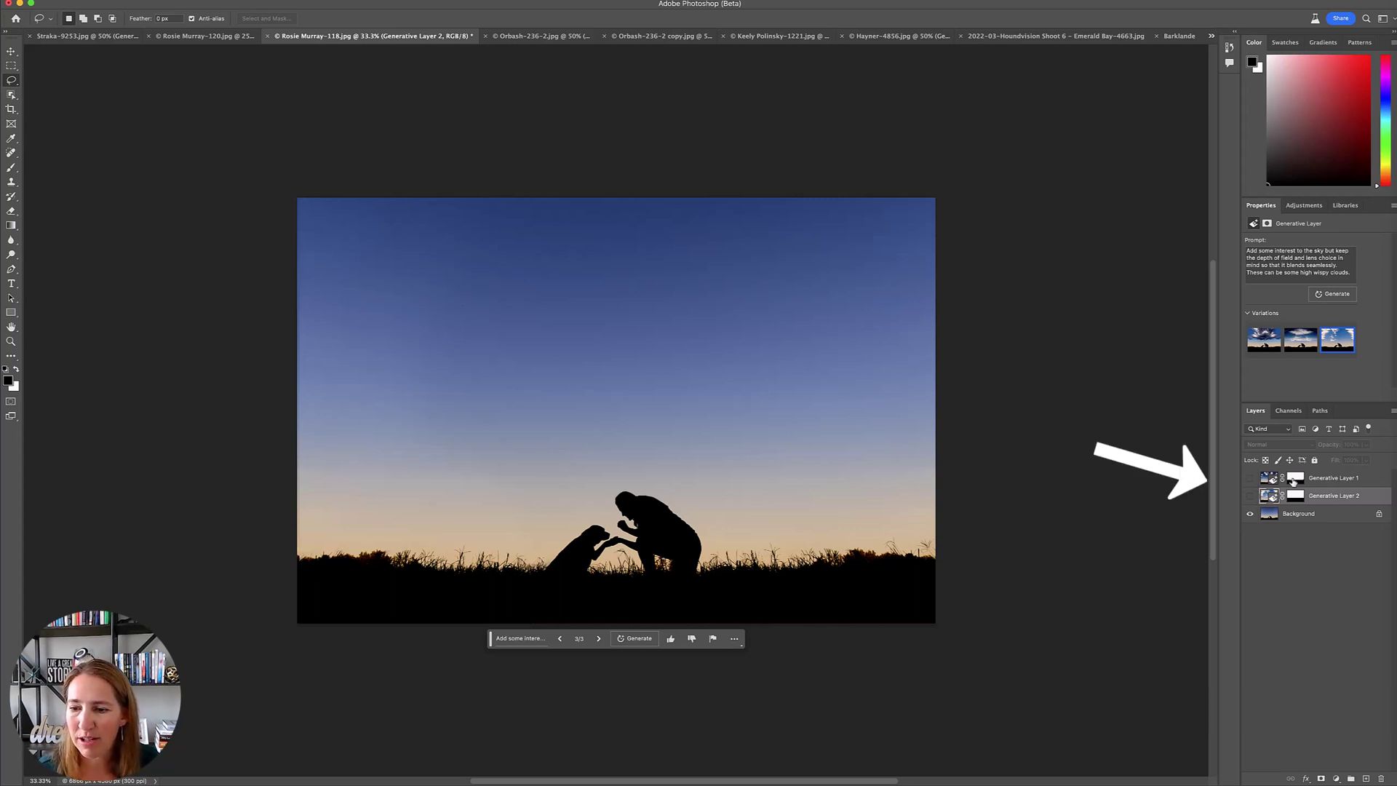
# - Show the generated sky clouds layer and pick its third, pink-cloud variation, expanding the prompt
pyautogui.click(1249, 478)
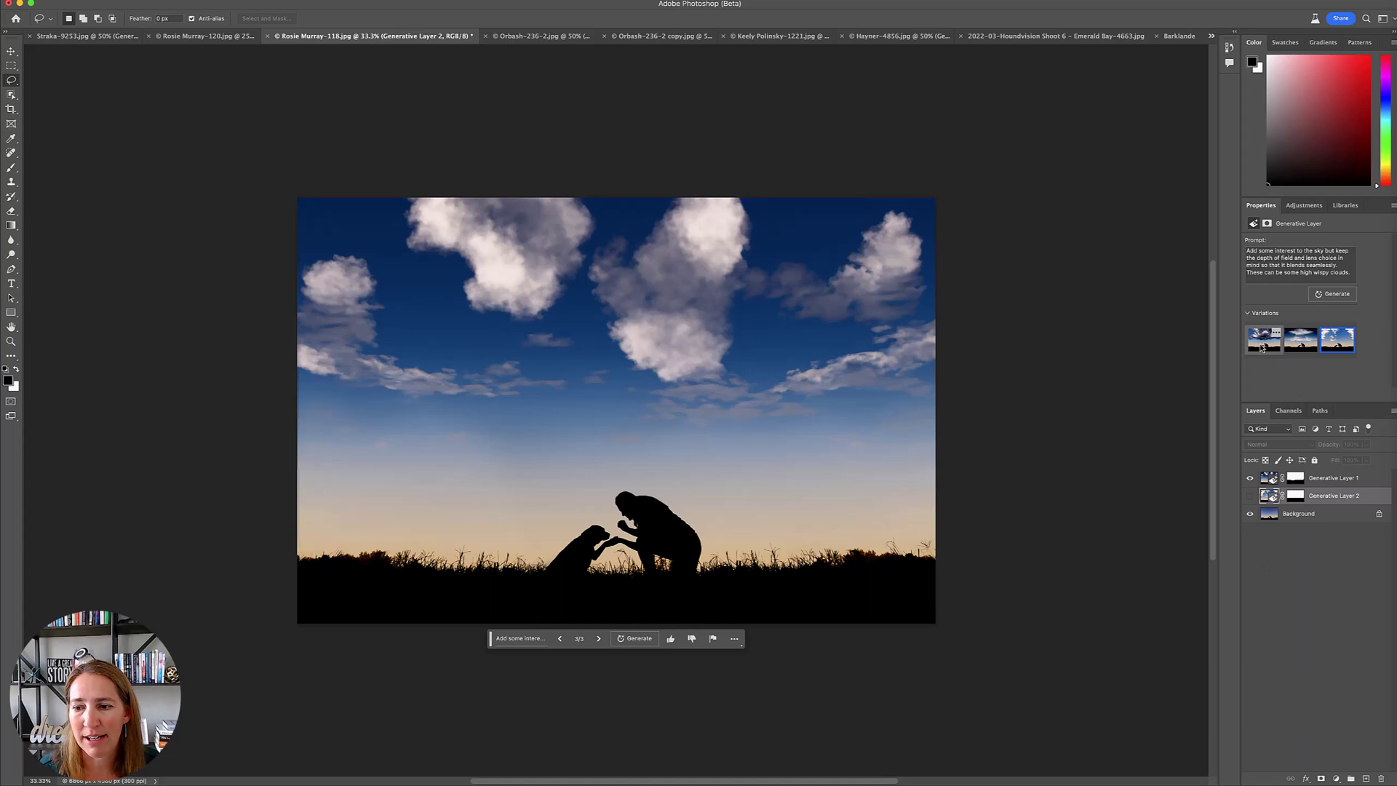
pyautogui.click(1320, 479)
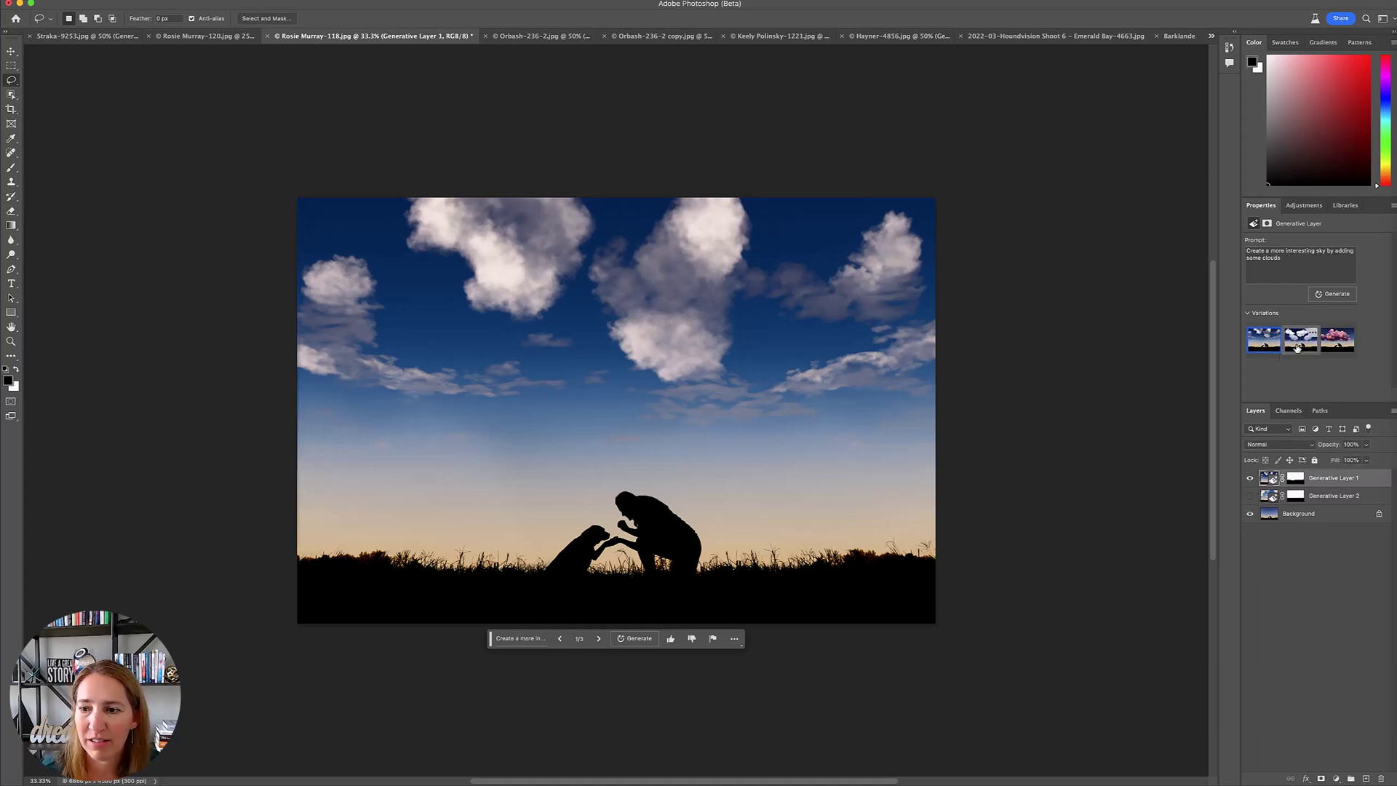
pyautogui.click(1292, 346)
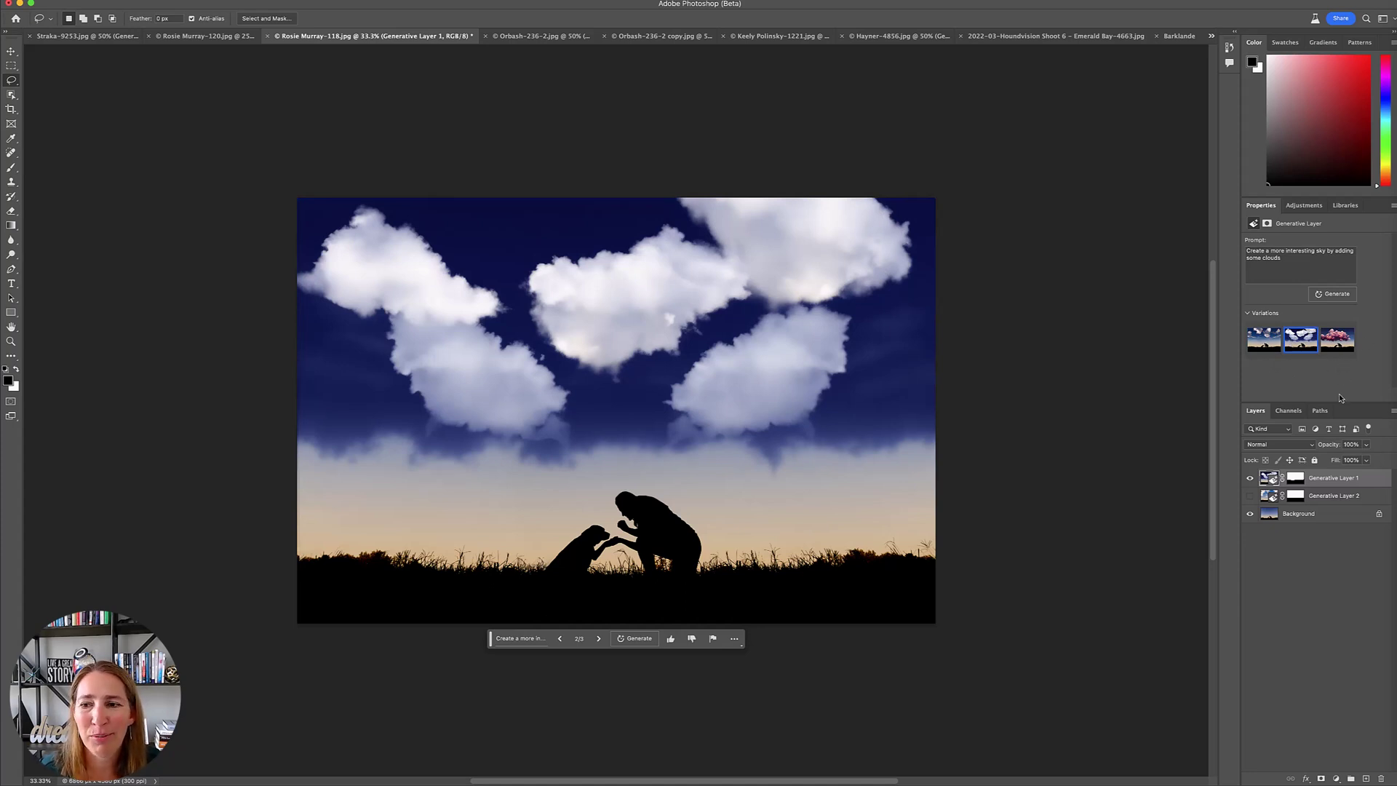
pyautogui.click(1337, 340)
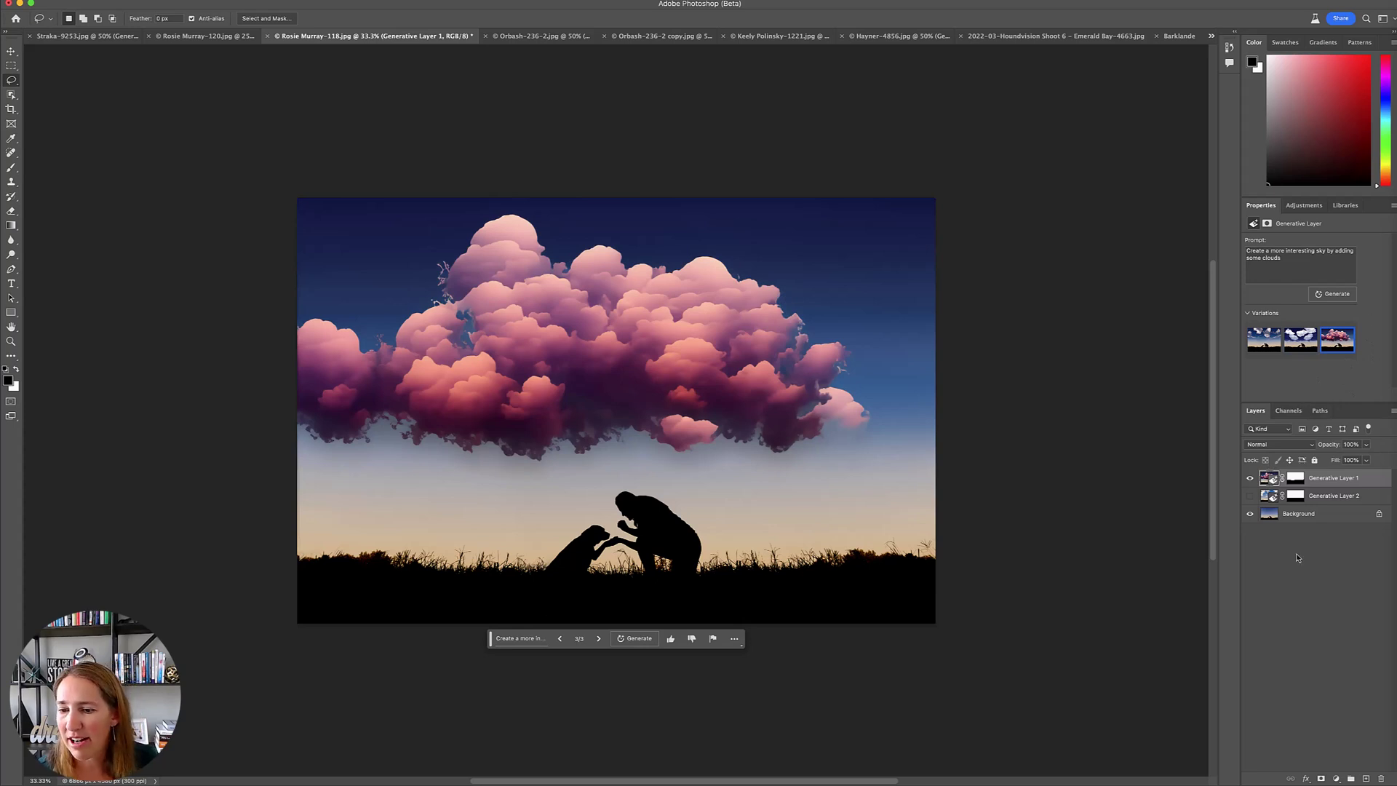
pyautogui.click(519, 638)
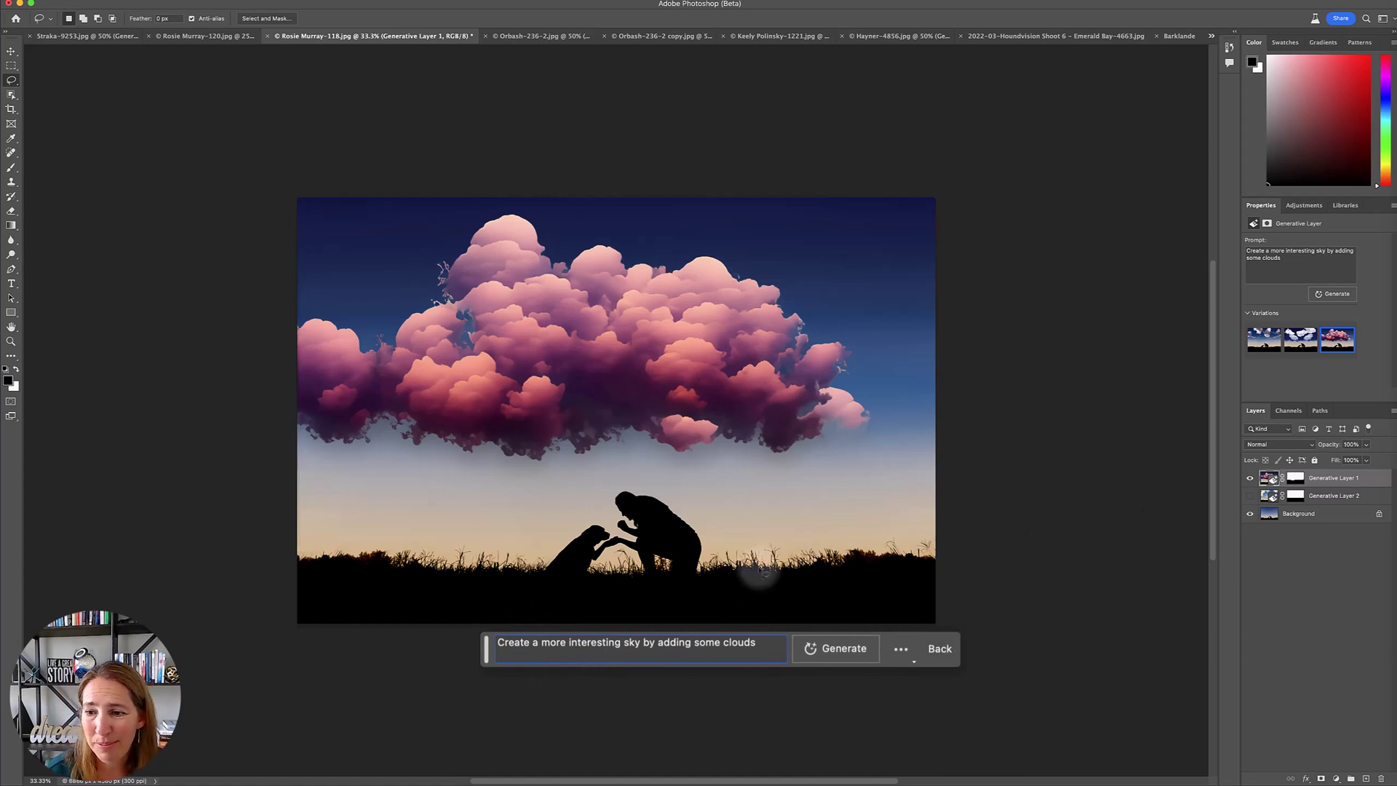
# - Hide the pink-cloud layer and show Generative Layer 2's white clouds with its full prompt
pyautogui.click(1250, 477)
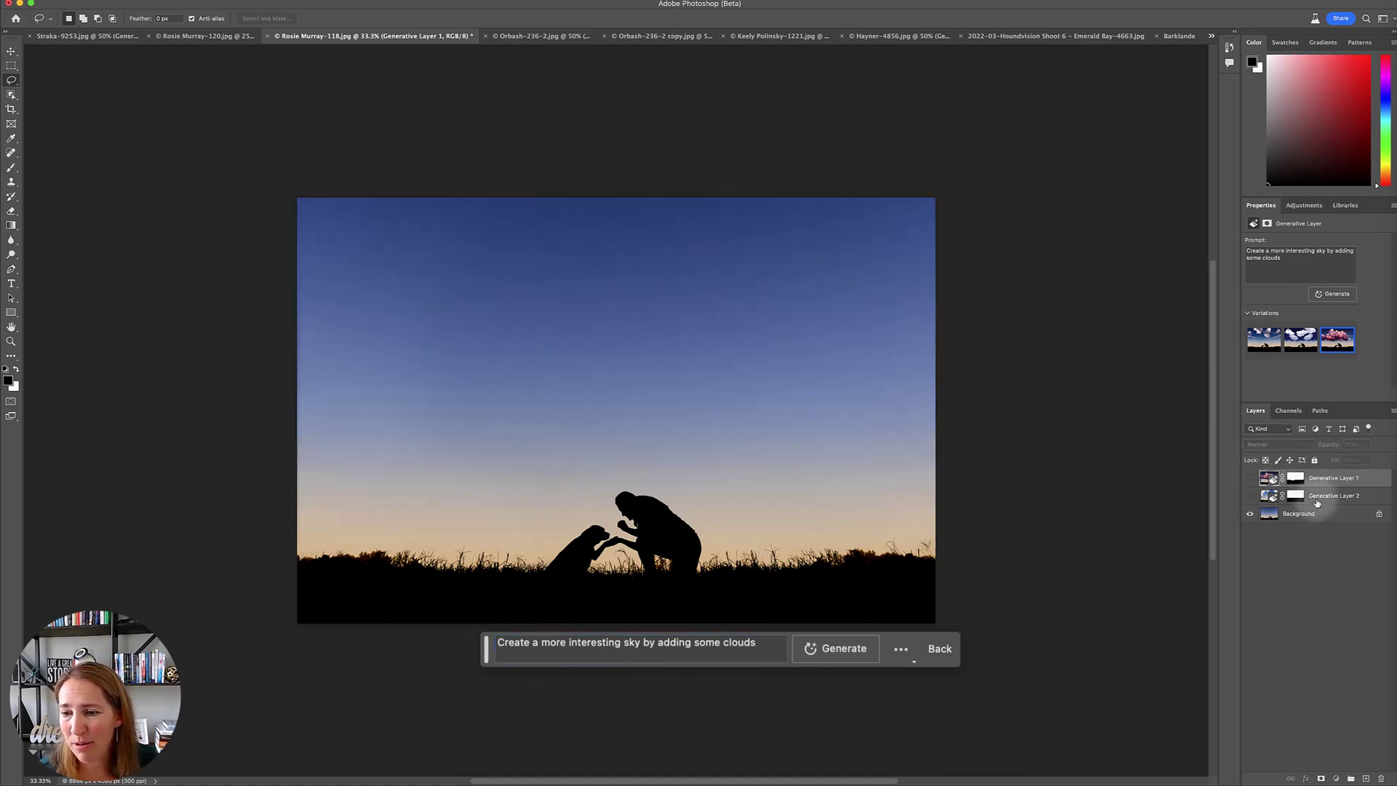
pyautogui.click(1325, 495)
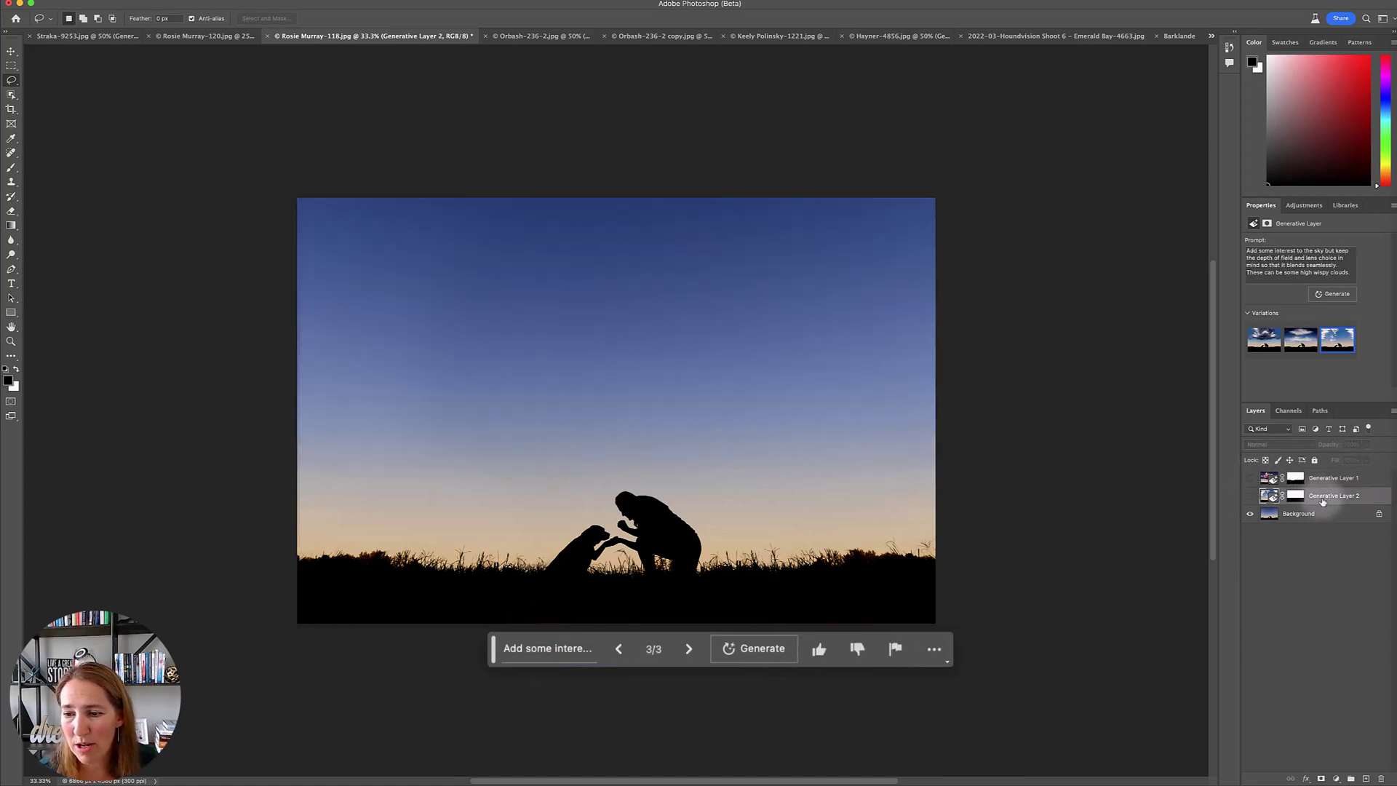
pyautogui.click(1250, 496)
pyautogui.click(573, 650)
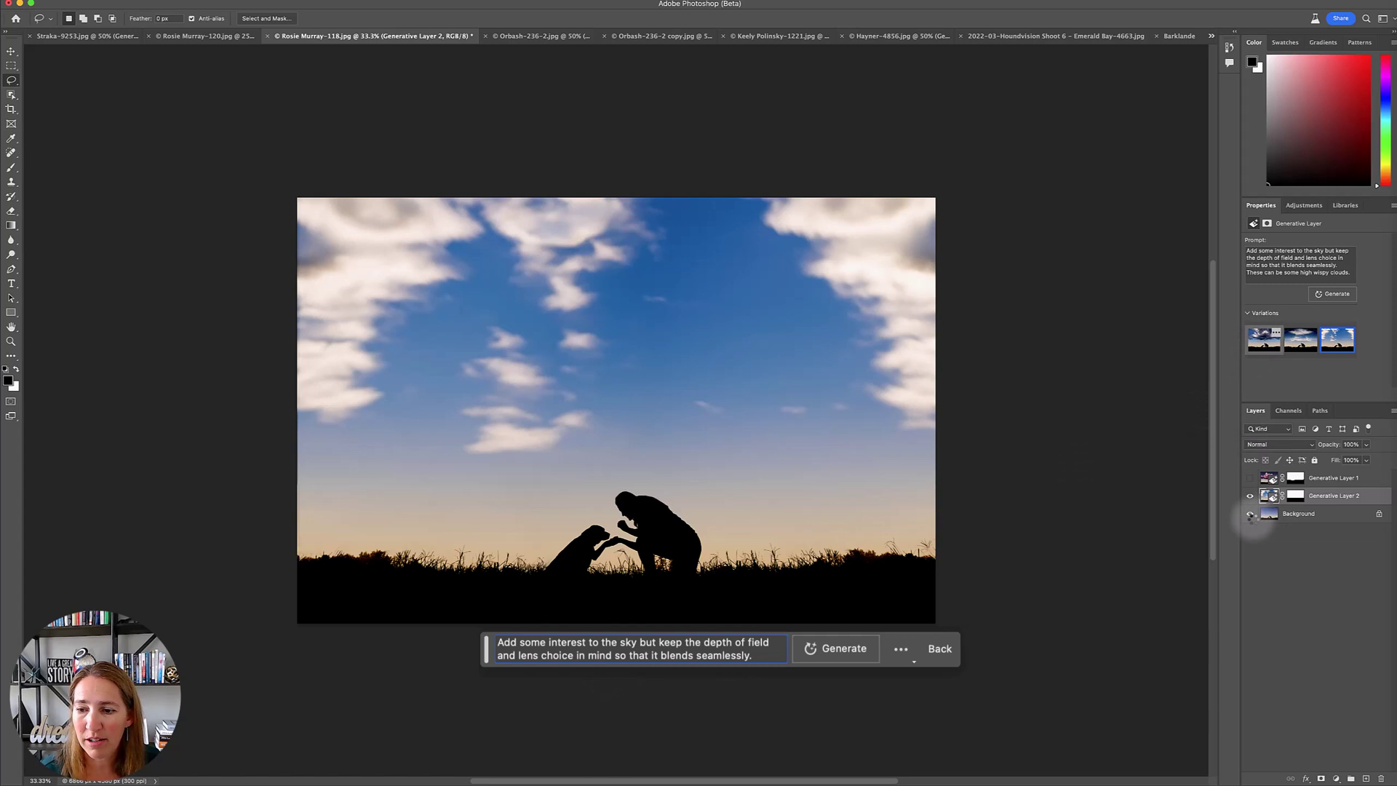
# - Settle on the soft white cloud variation at lowered opacity, then switch to Orbash-236-2.jpg
pyautogui.click(1266, 343)
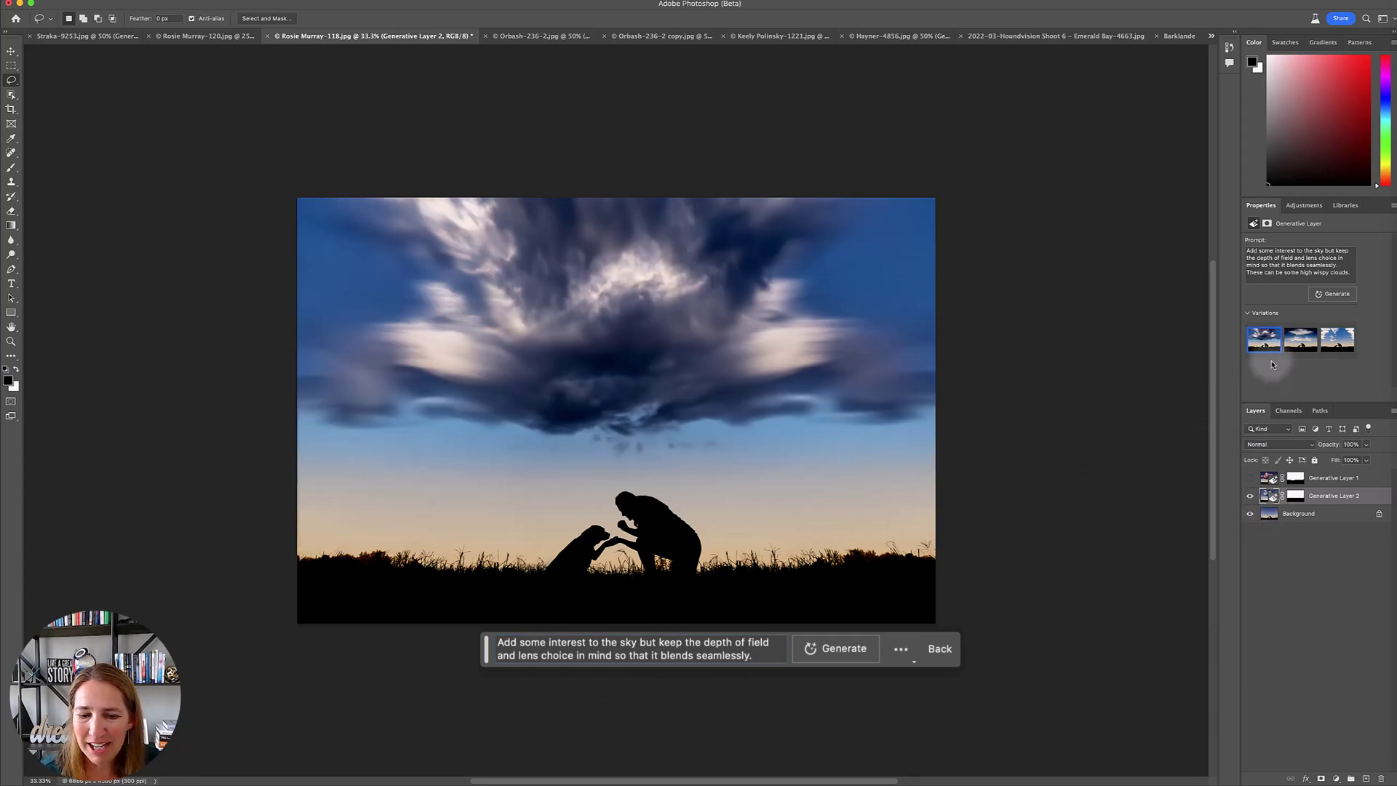
pyautogui.click(1297, 344)
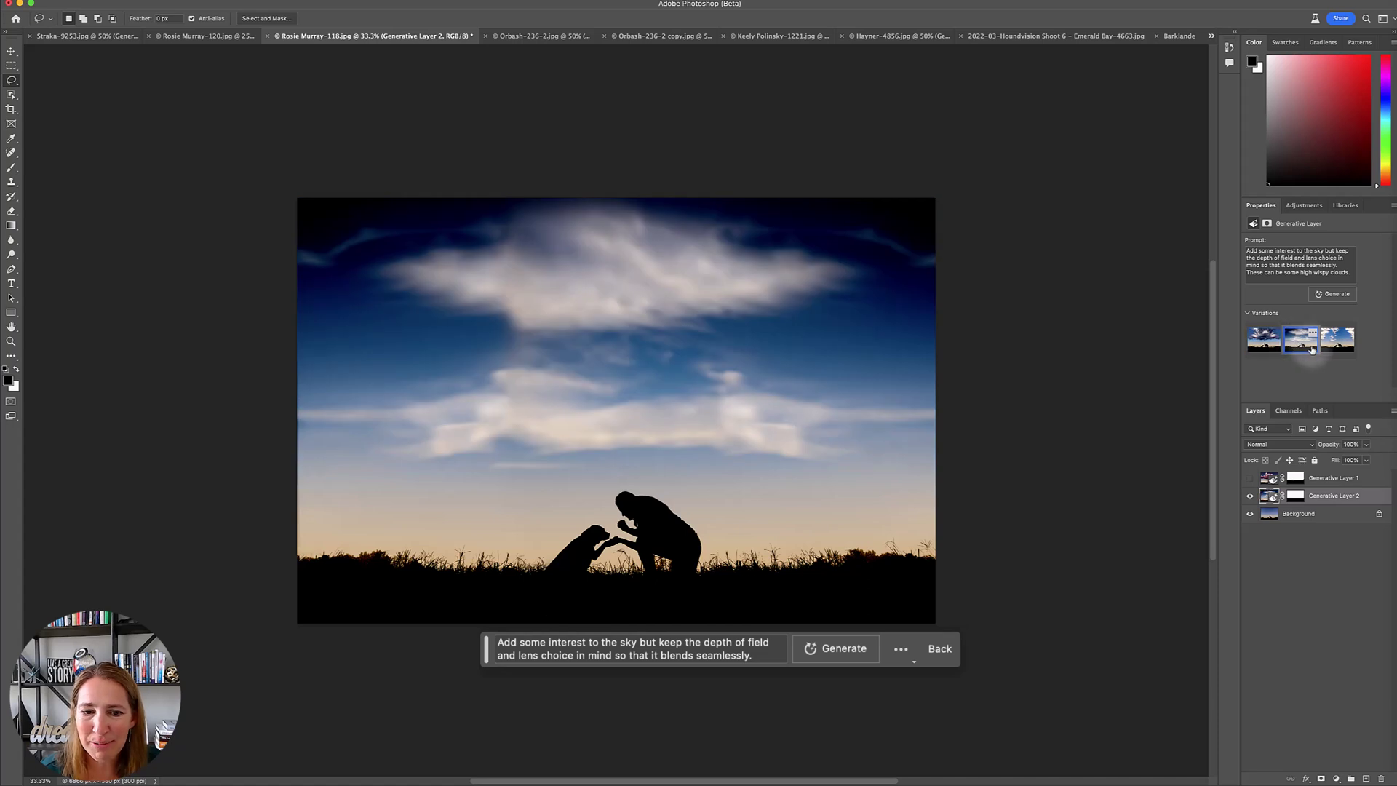
pyautogui.click(1338, 335)
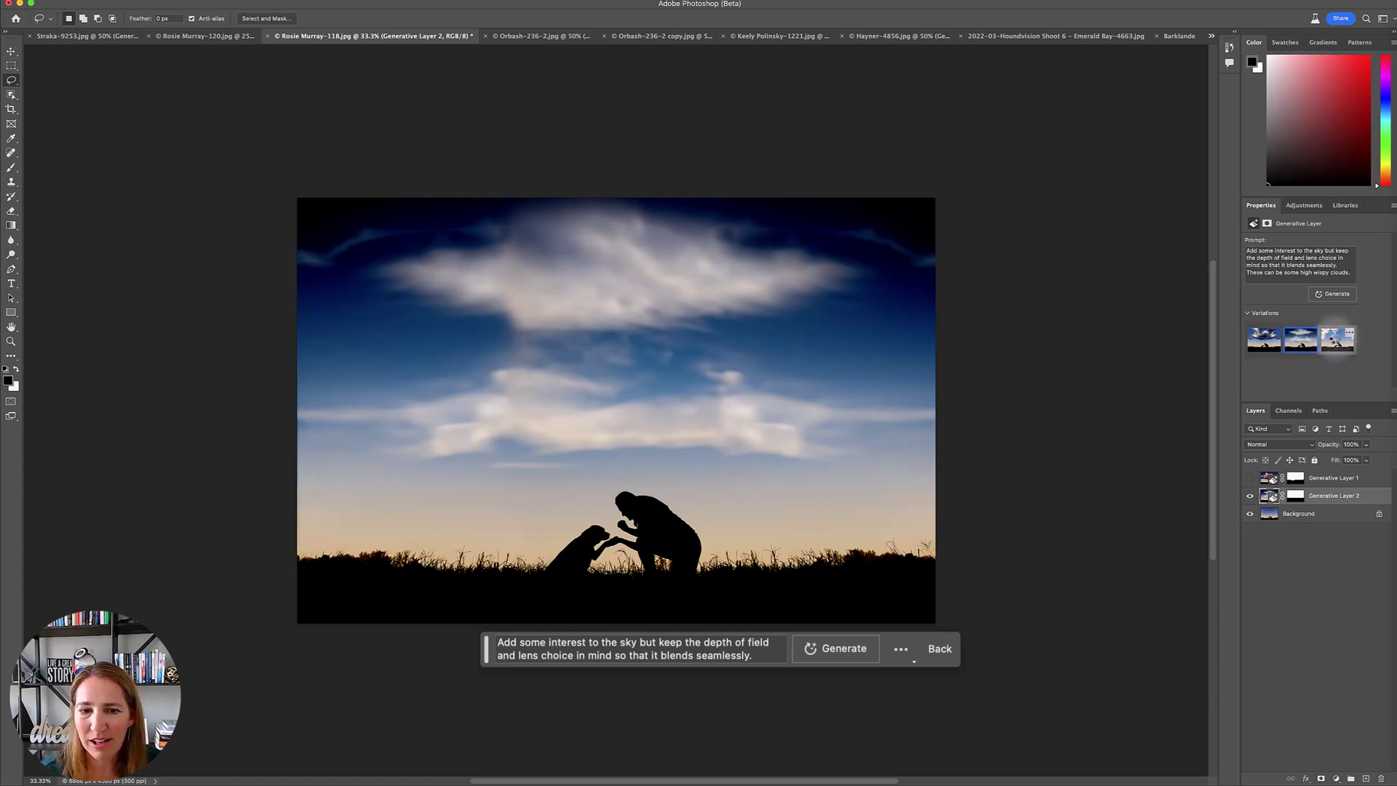
pyautogui.click(1300, 342)
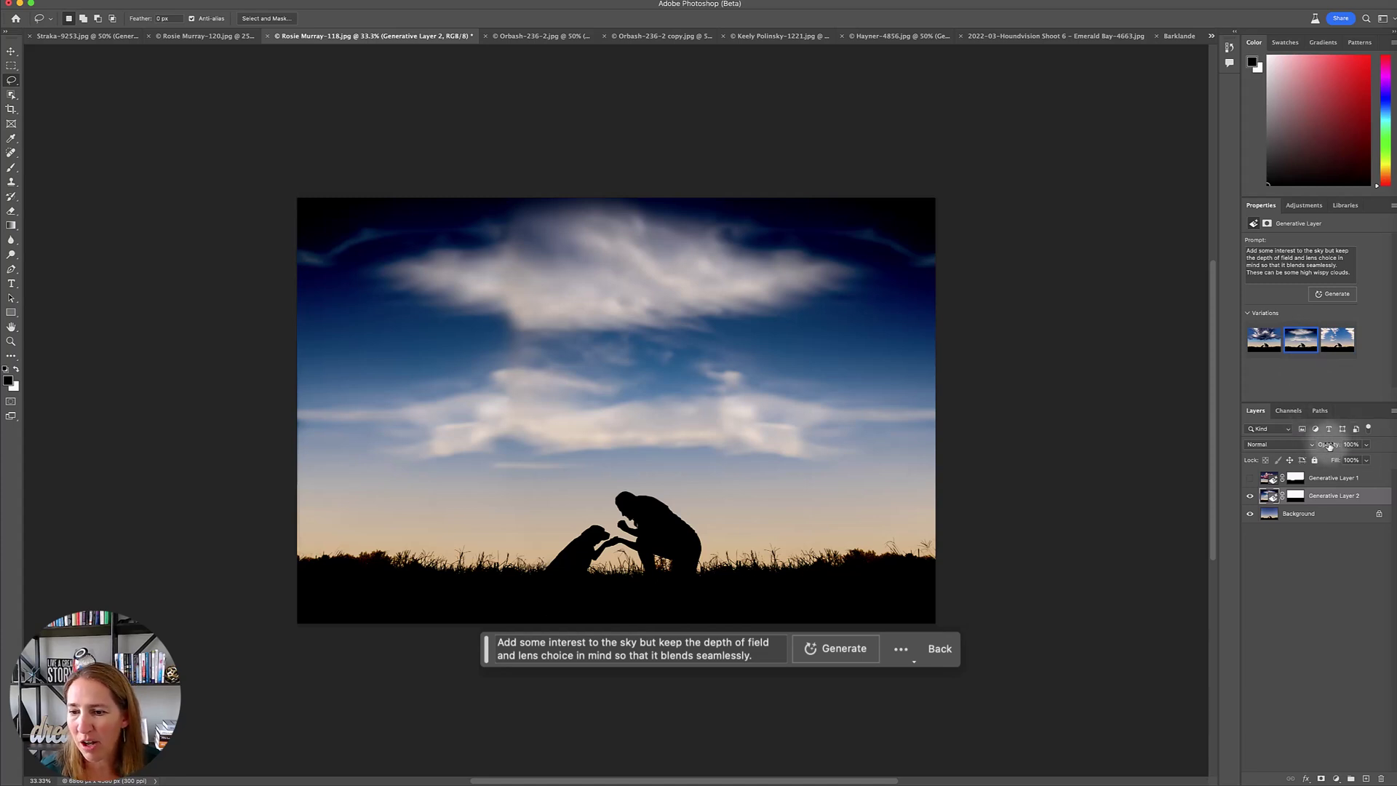
pyautogui.moveTo(1328, 445); pyautogui.dragTo(1272, 447)
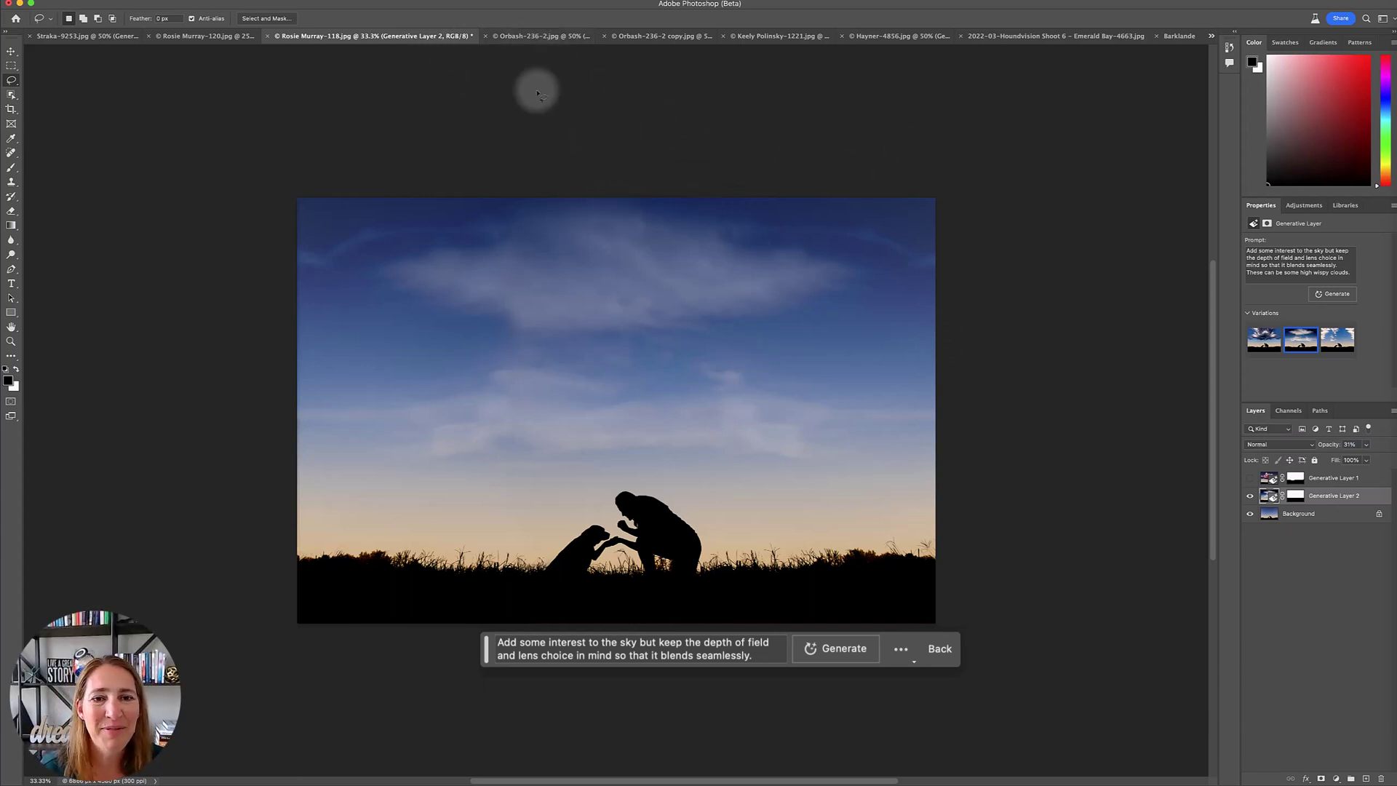
pyautogui.click(533, 37)
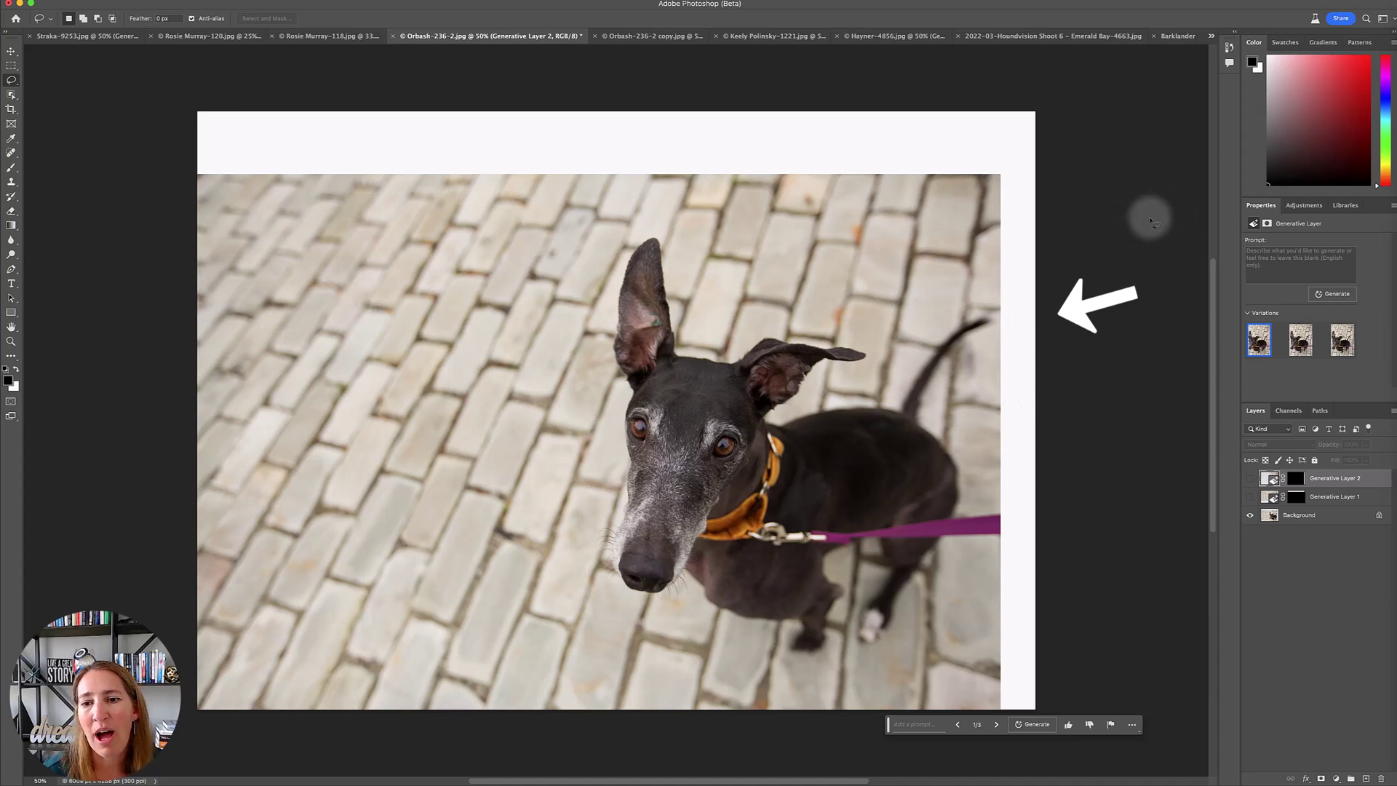
# - Open Orbash-236-2 copy.jpg and start a crop box around the whole greyhound image
pyautogui.click(640, 36)
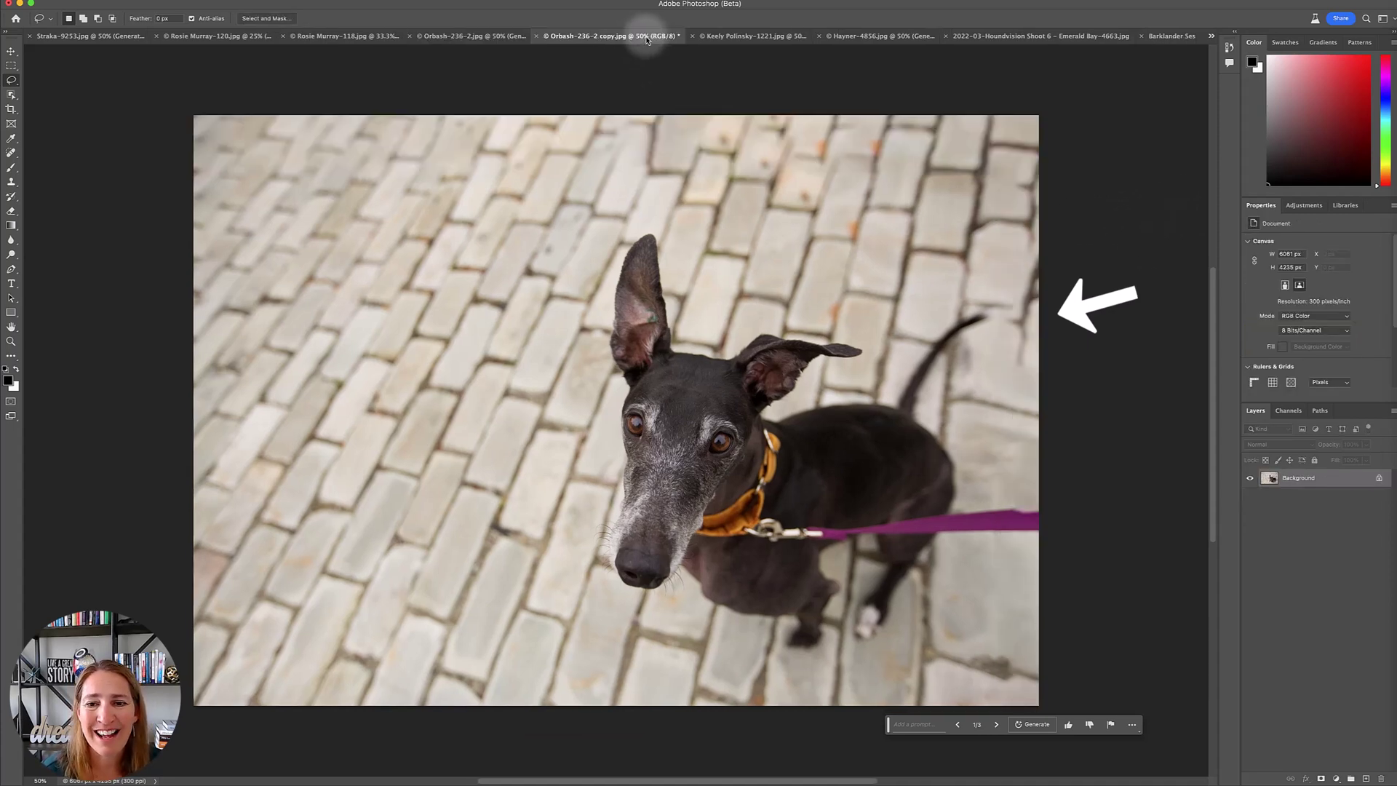
pyautogui.click(11, 109)
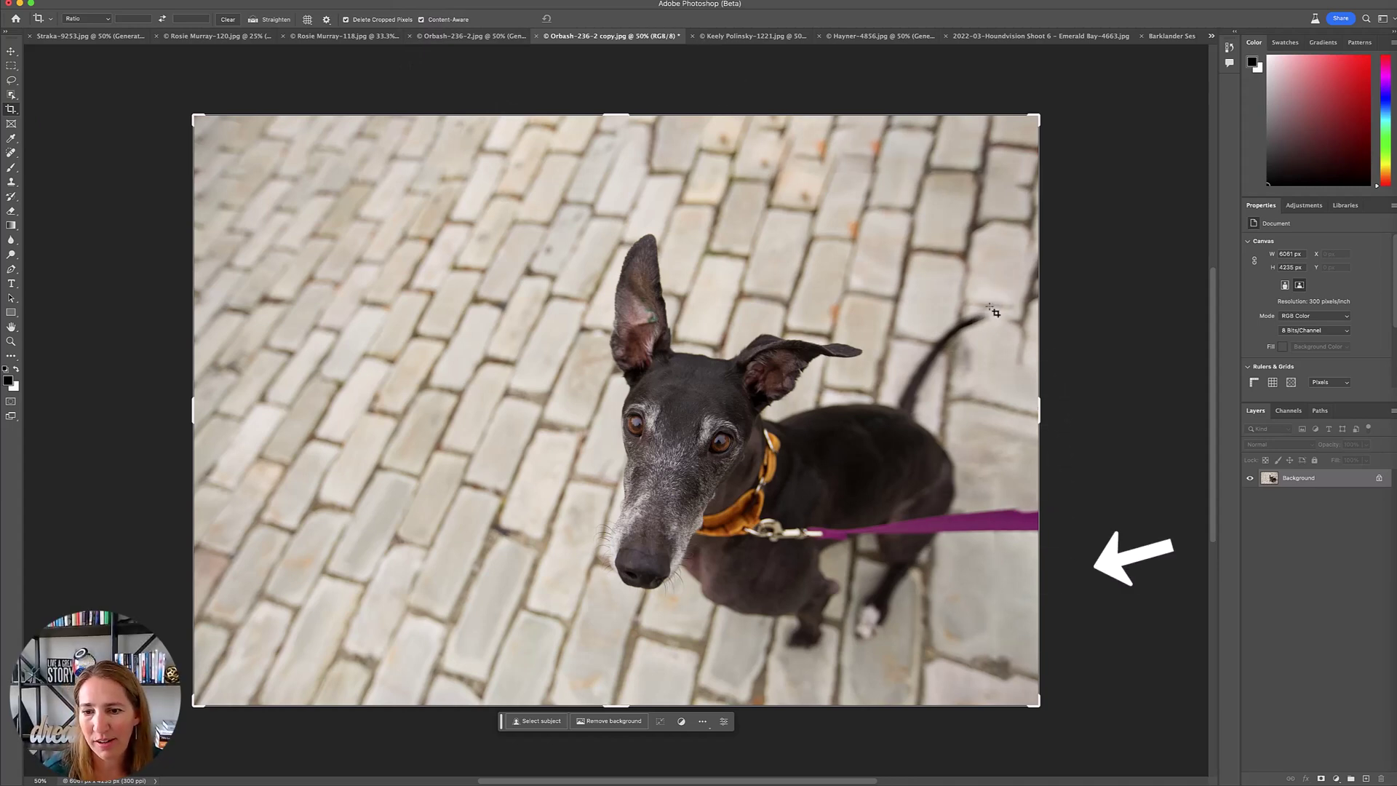
# - On Orbash-236-2.jpg, marquee the top white strip and reveal brick fills on Generative Layers 1 and 2
pyautogui.click(450, 35)
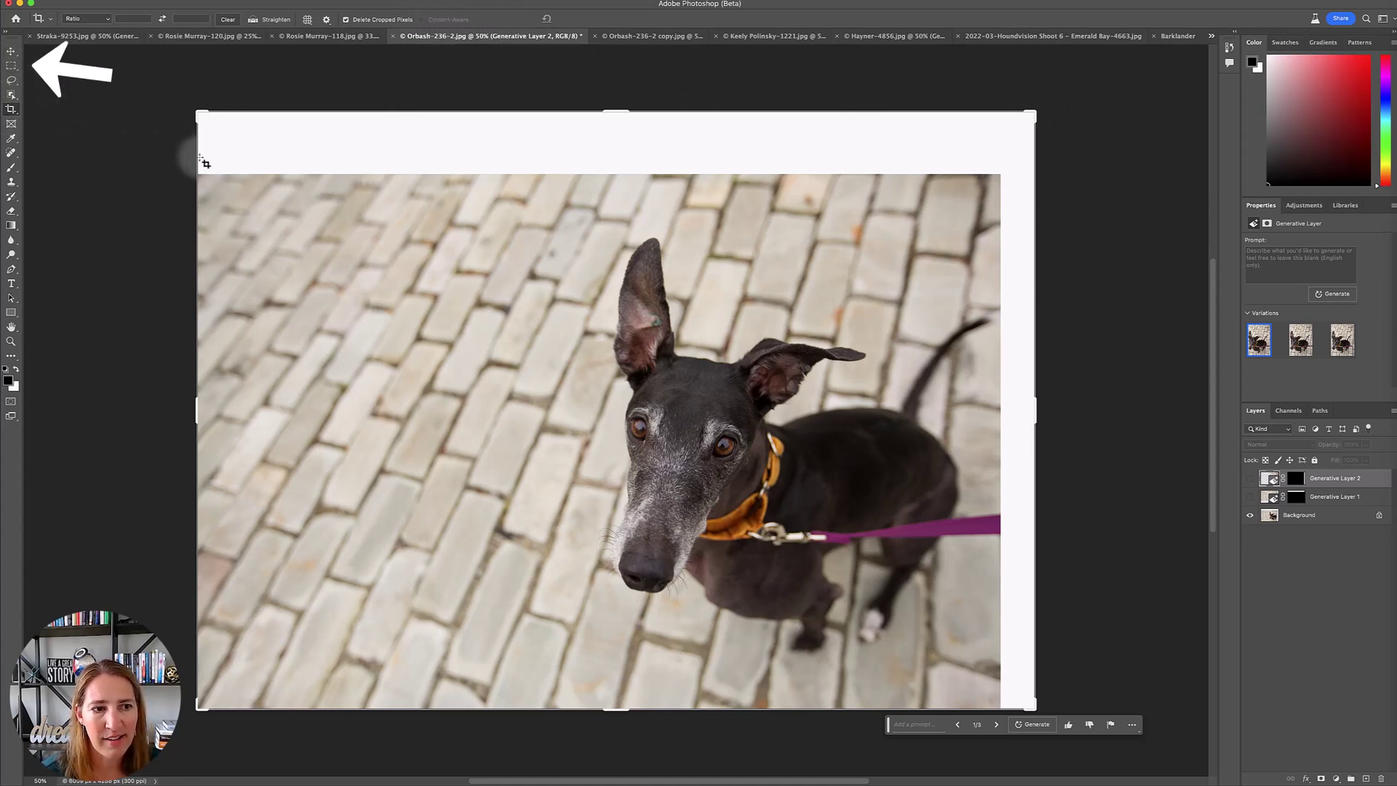
pyautogui.click(12, 66)
pyautogui.moveTo(197, 175); pyautogui.dragTo(1001, 97)
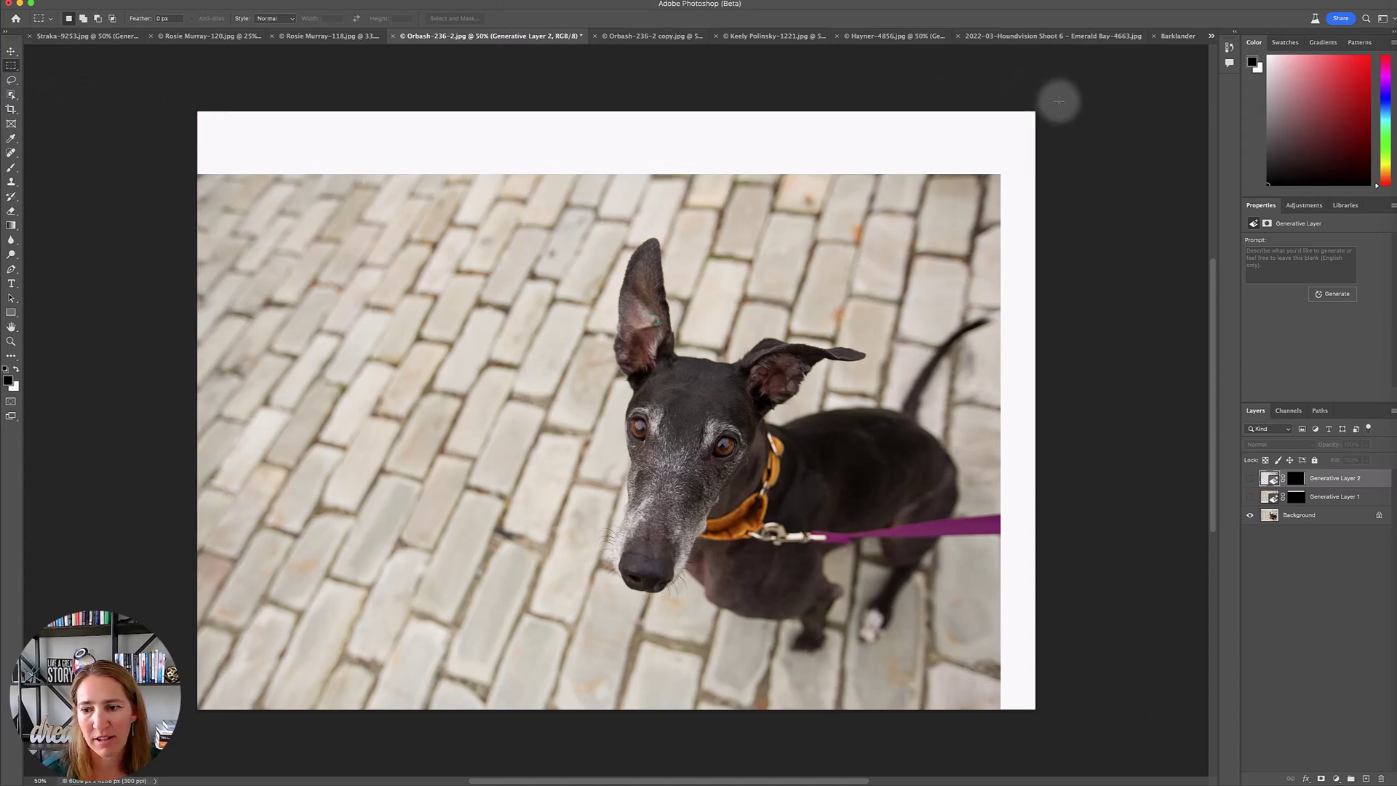
pyautogui.click(1249, 497)
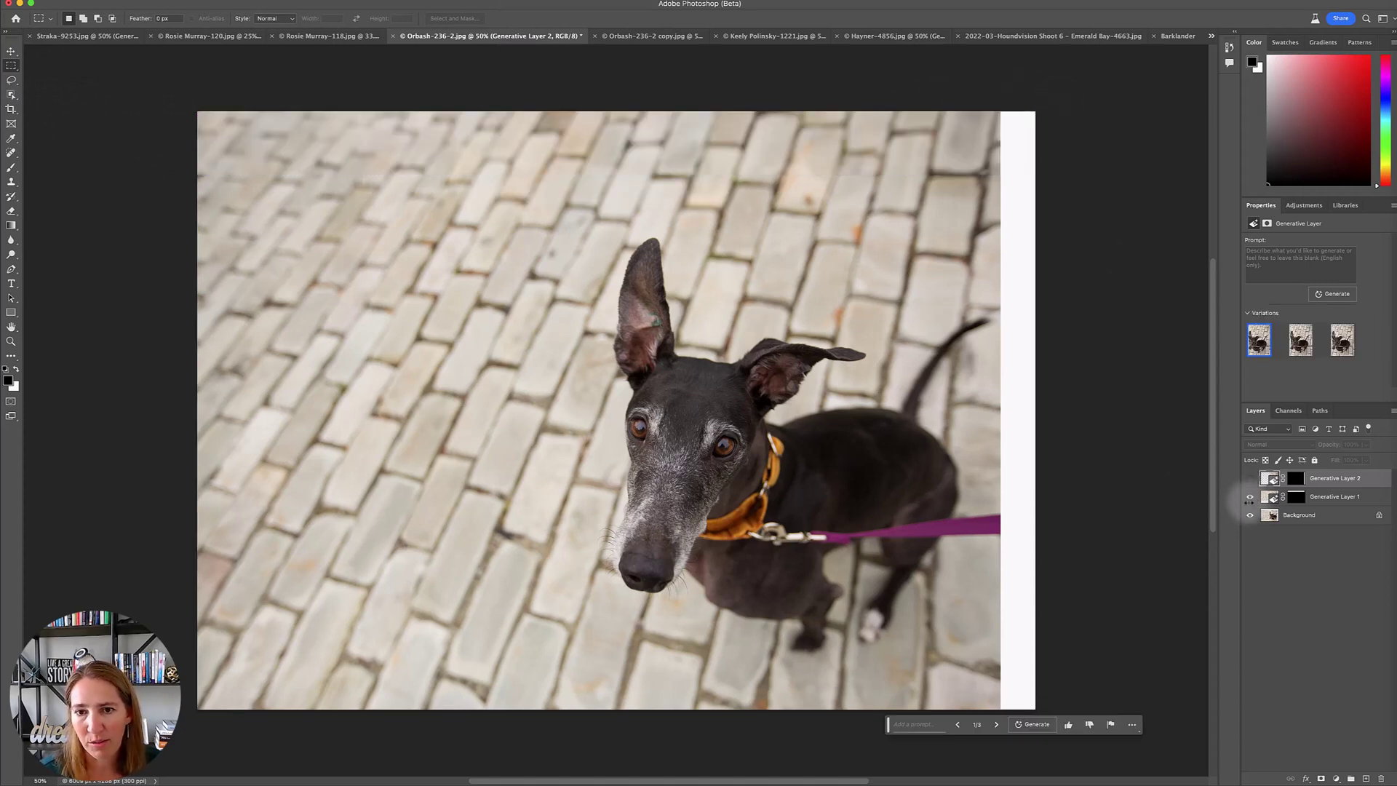
pyautogui.click(1250, 478)
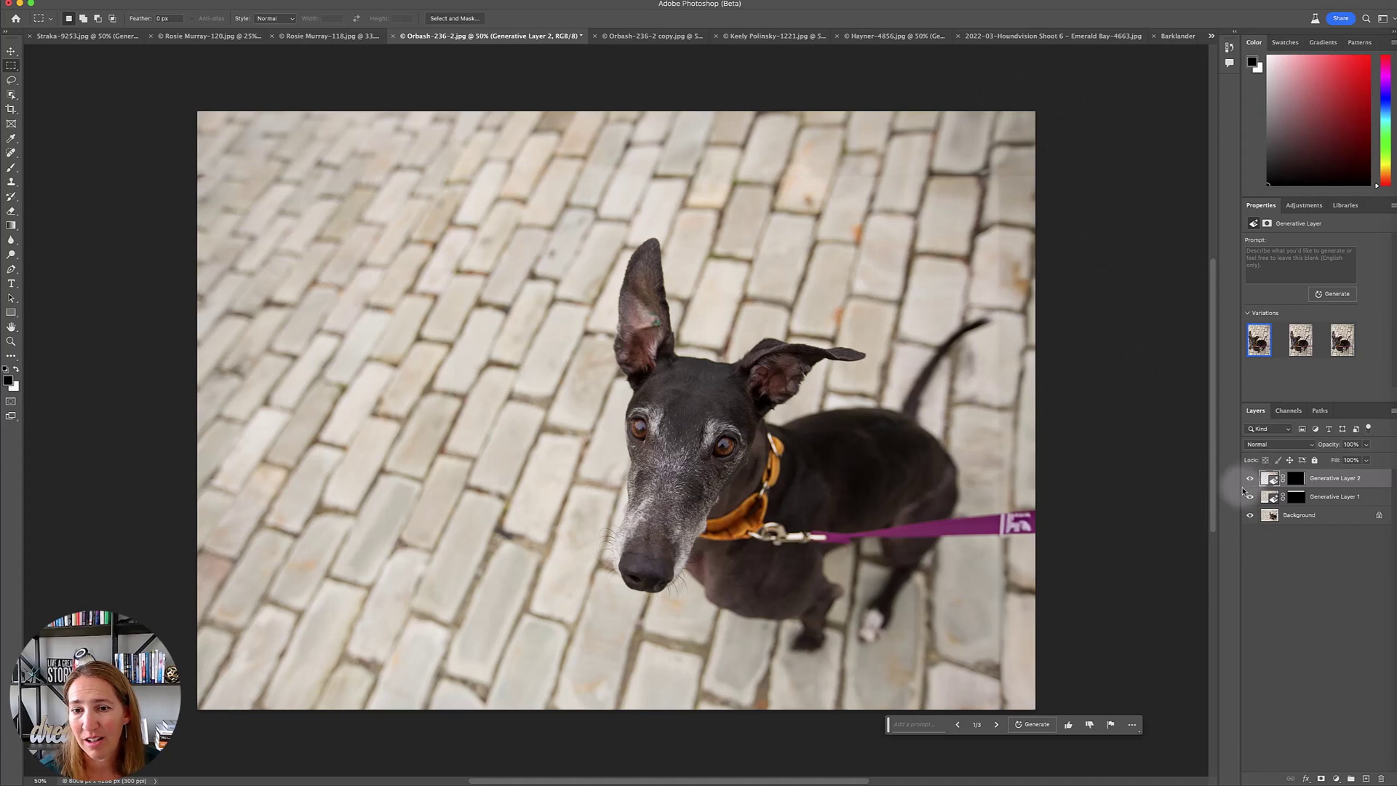
# - Open the fluffy dog photo and toggle Generative Layers 1–3 to compare bandana and harness, leaving all visible
pyautogui.click(739, 36)
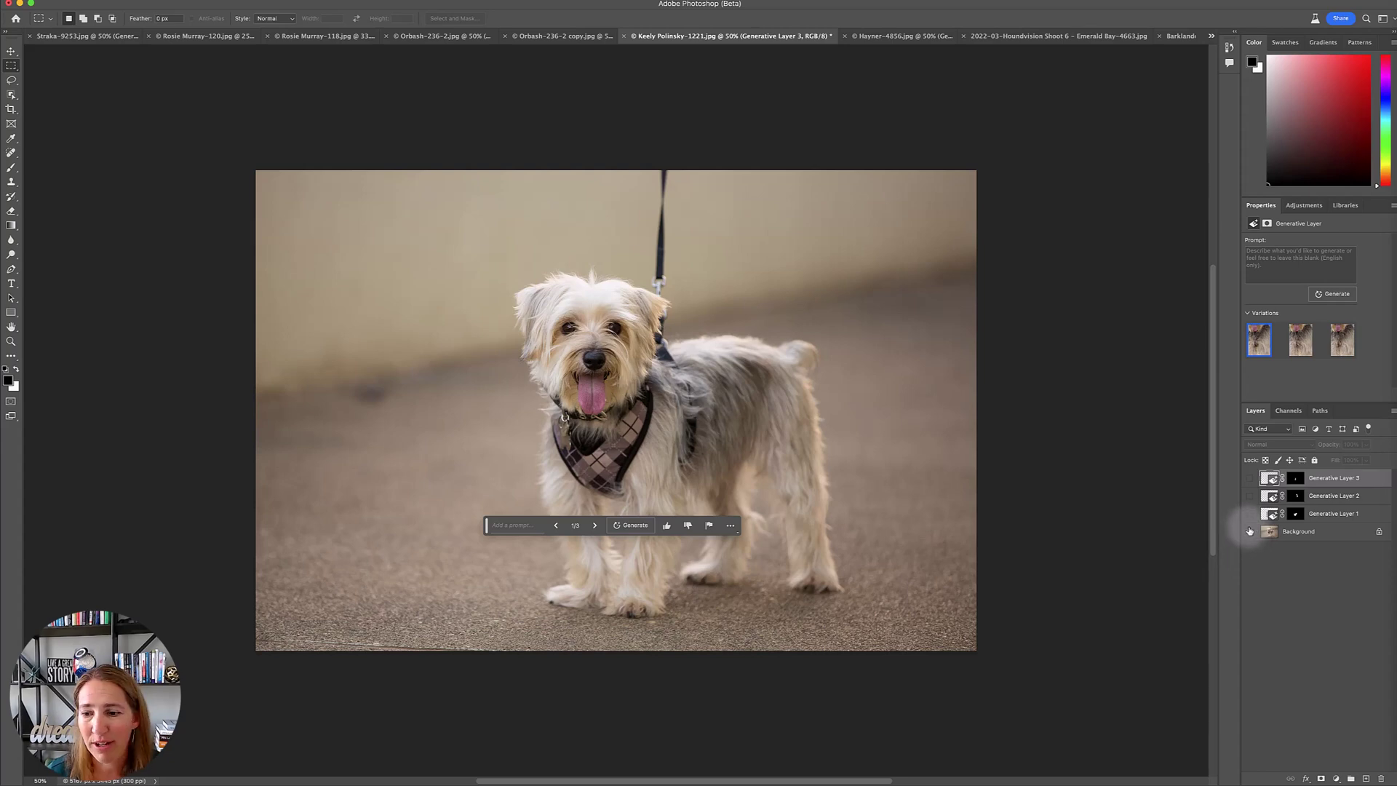
pyautogui.click(1250, 512)
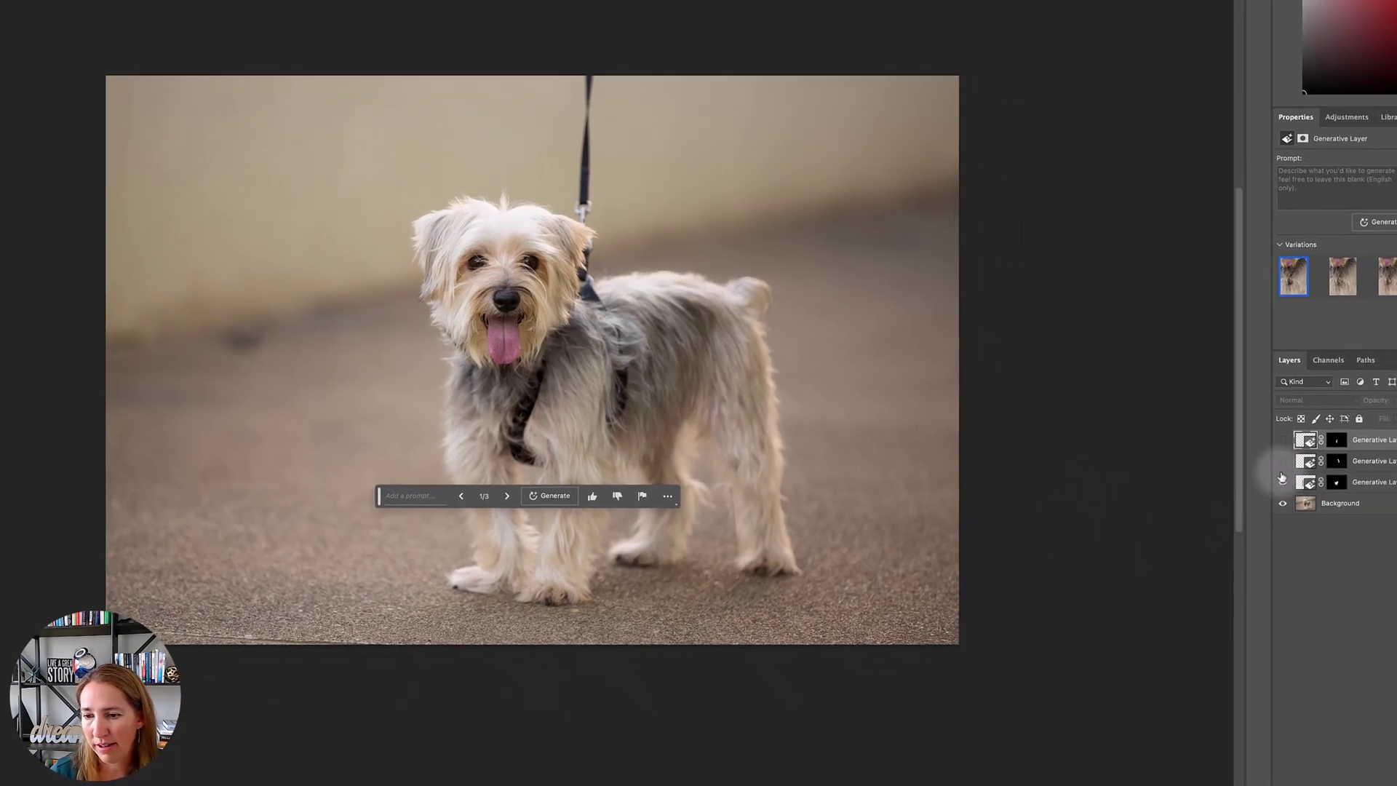
pyautogui.click(1253, 464)
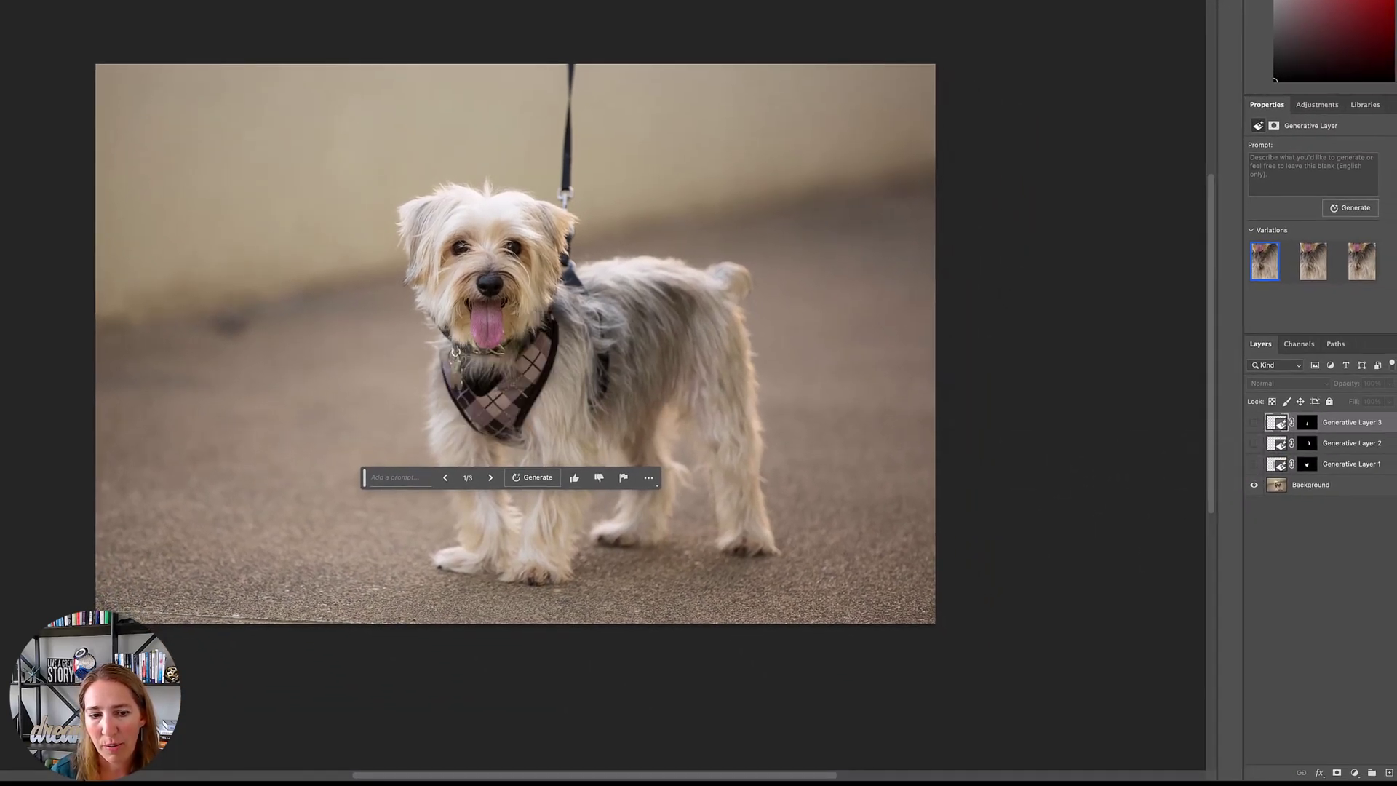
pyautogui.click(1252, 464)
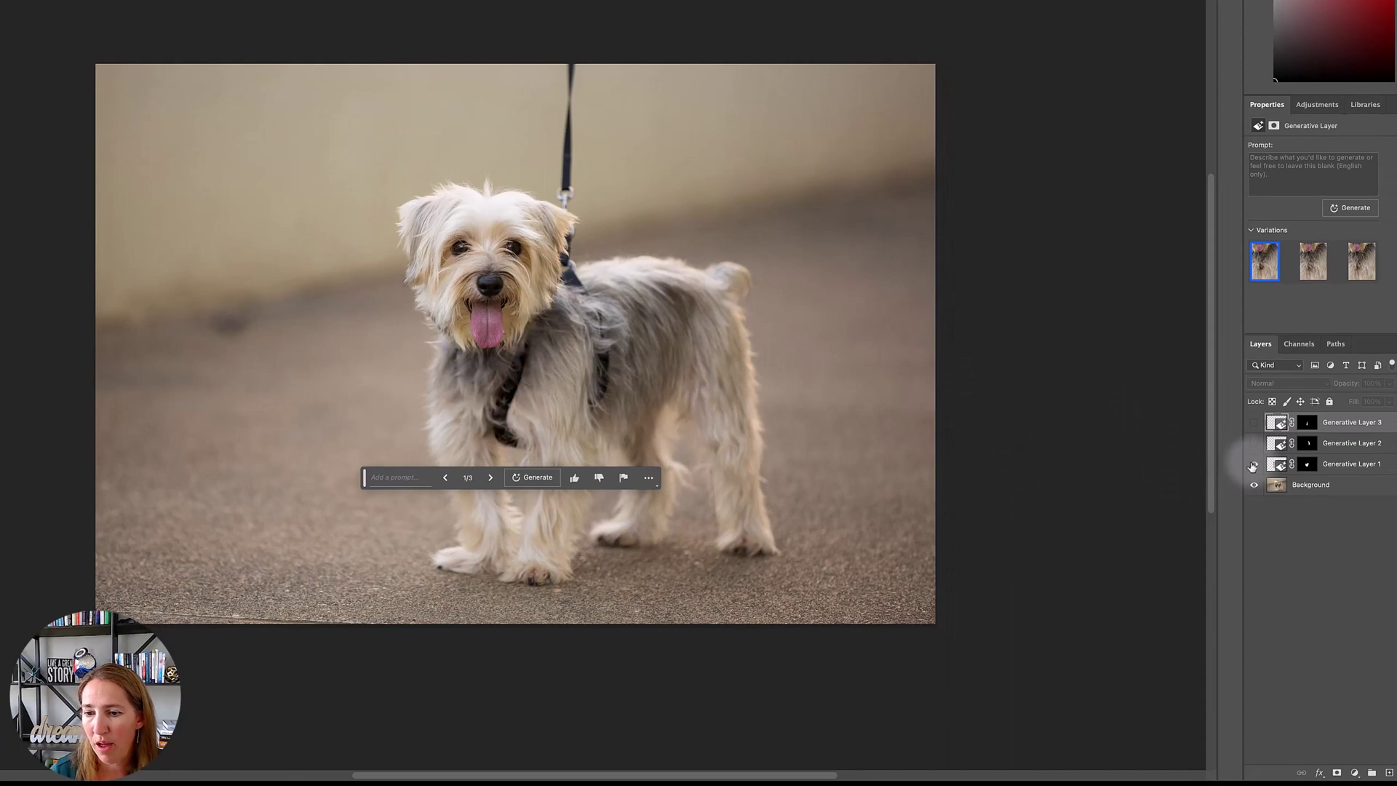
pyautogui.click(1254, 443)
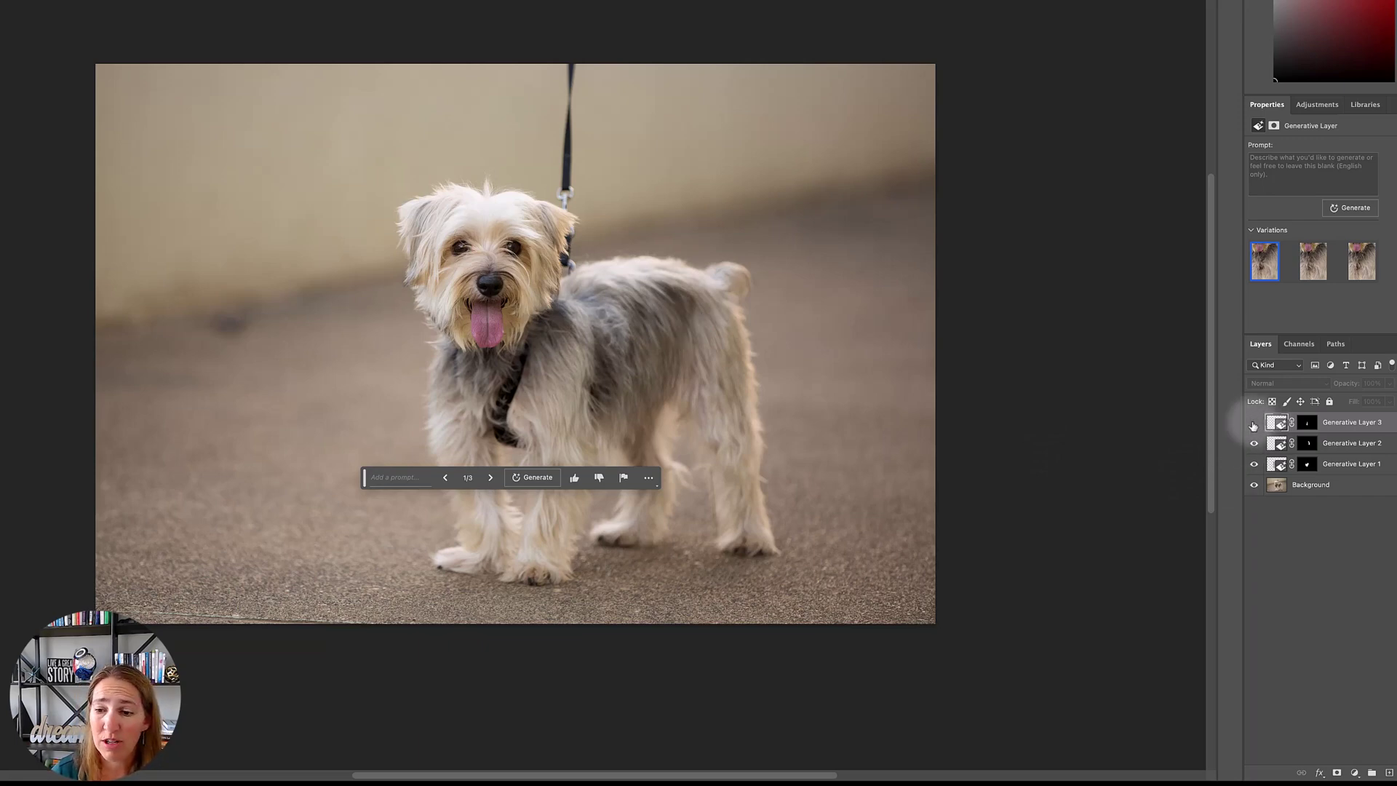
pyautogui.click(1254, 423)
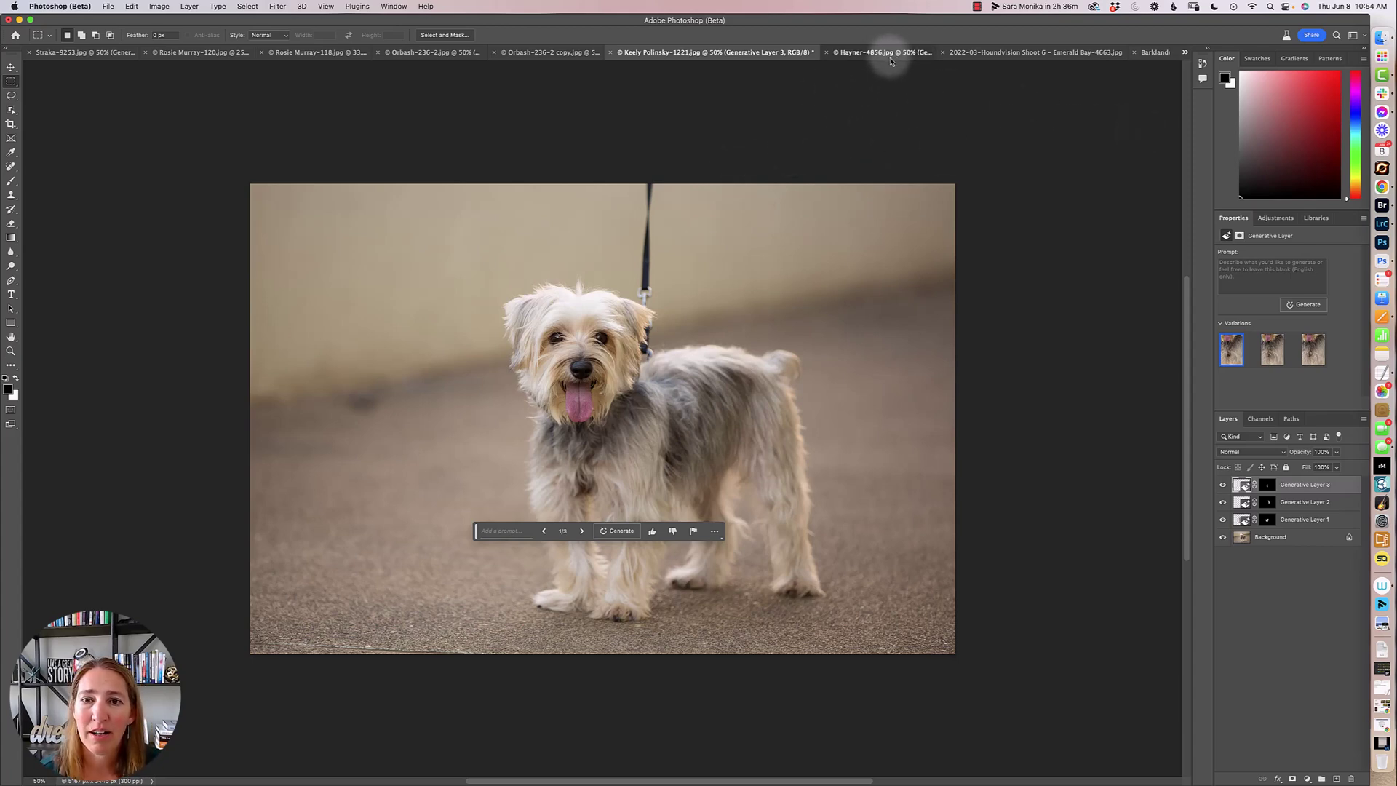
# - Open the puppy photo with the striped shirt and review the full stripe-removal prompt
pyautogui.click(888, 53)
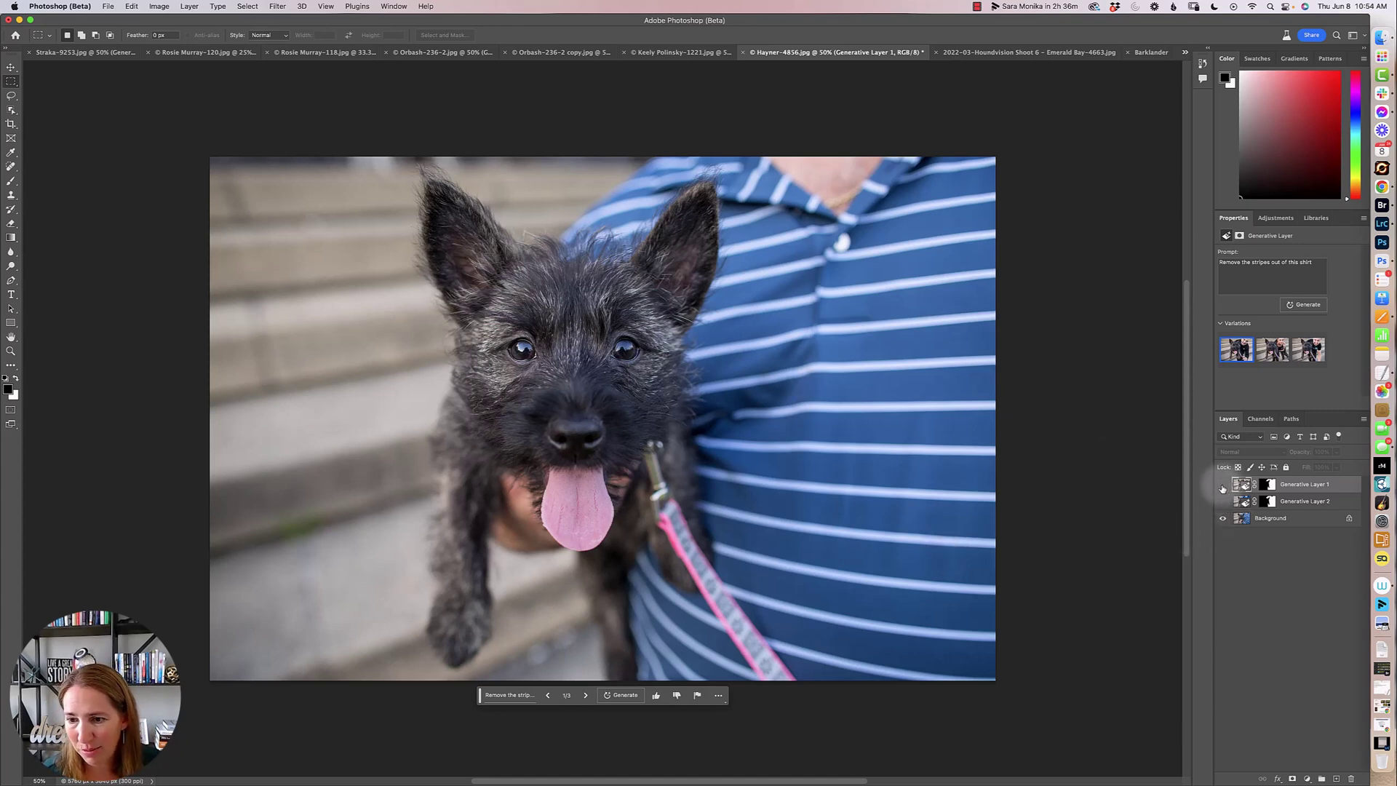
pyautogui.click(520, 702)
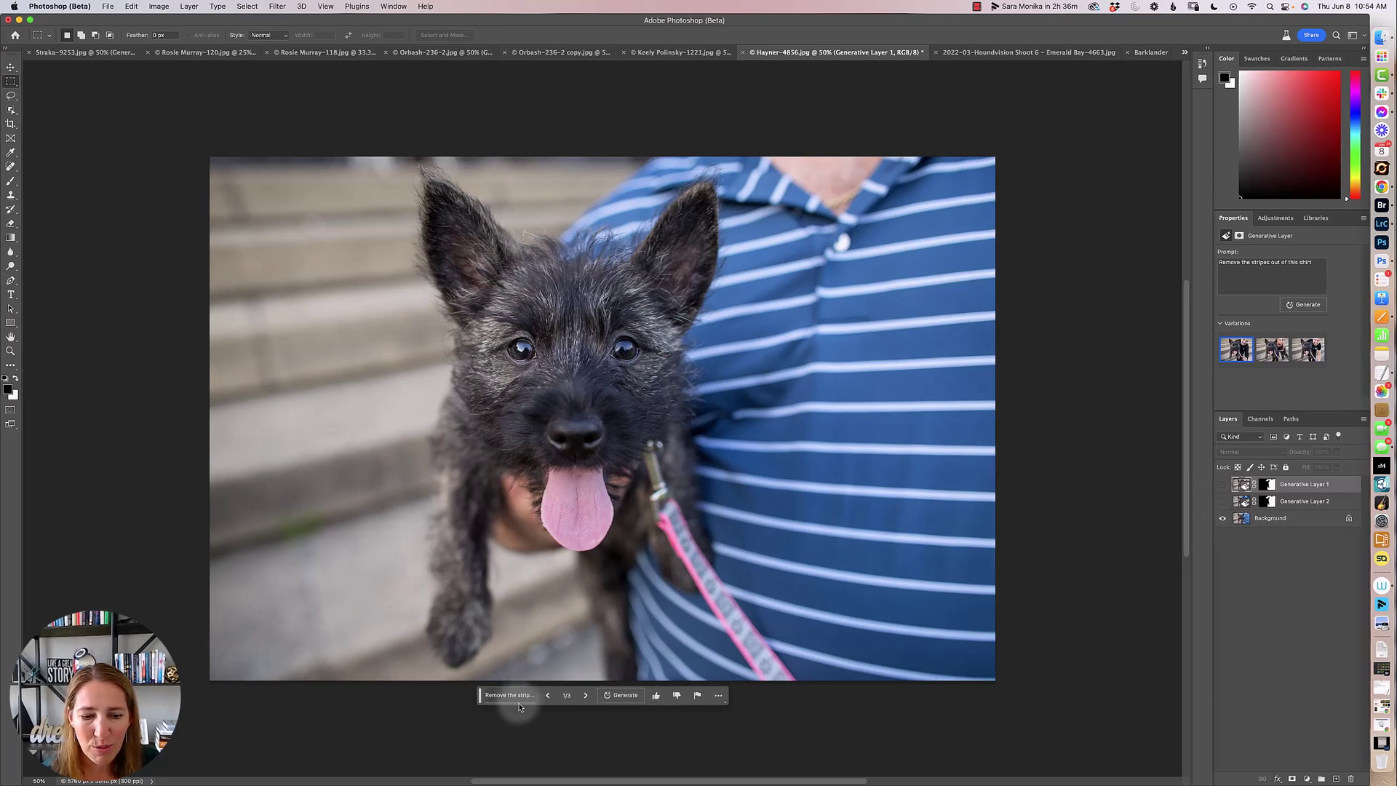
pyautogui.tripleClick(585, 727)
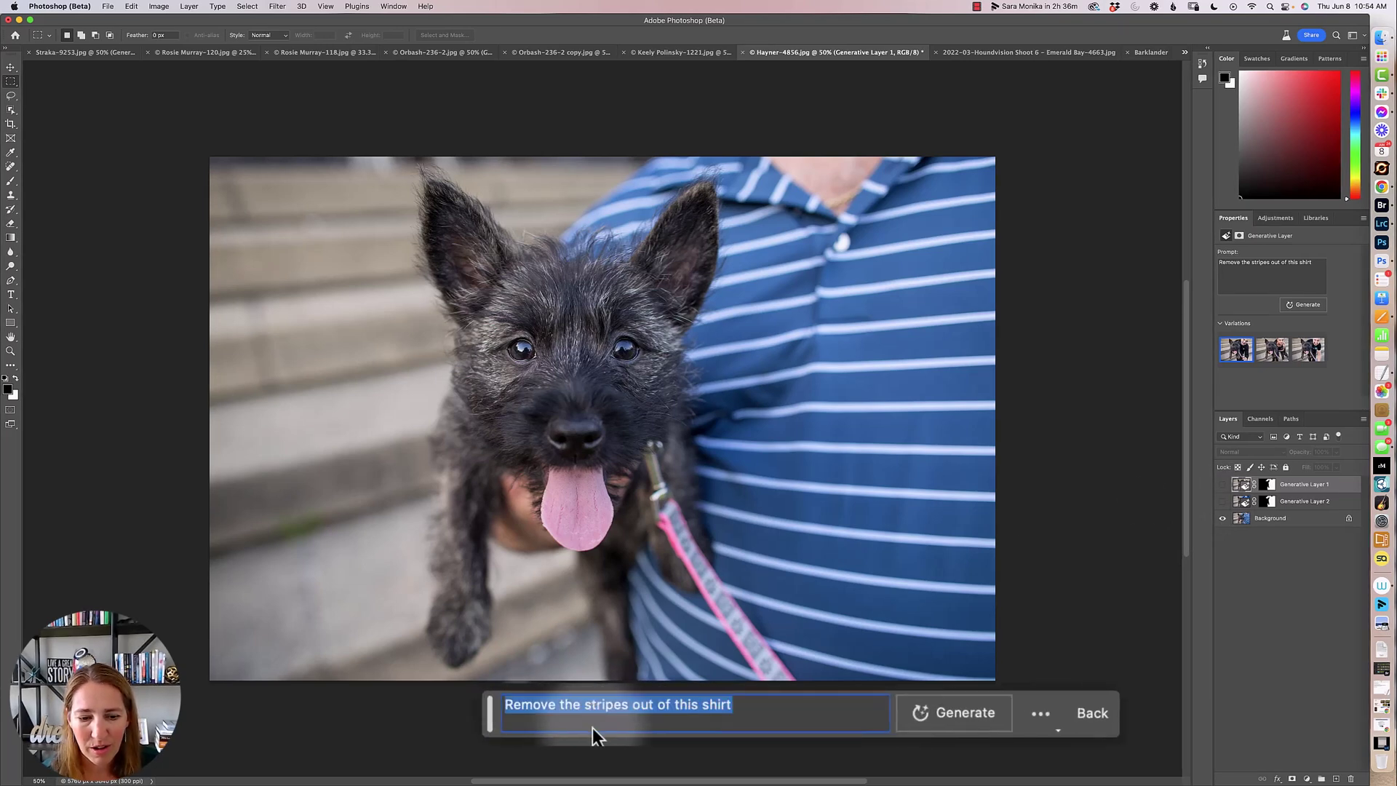
pyautogui.click(727, 723)
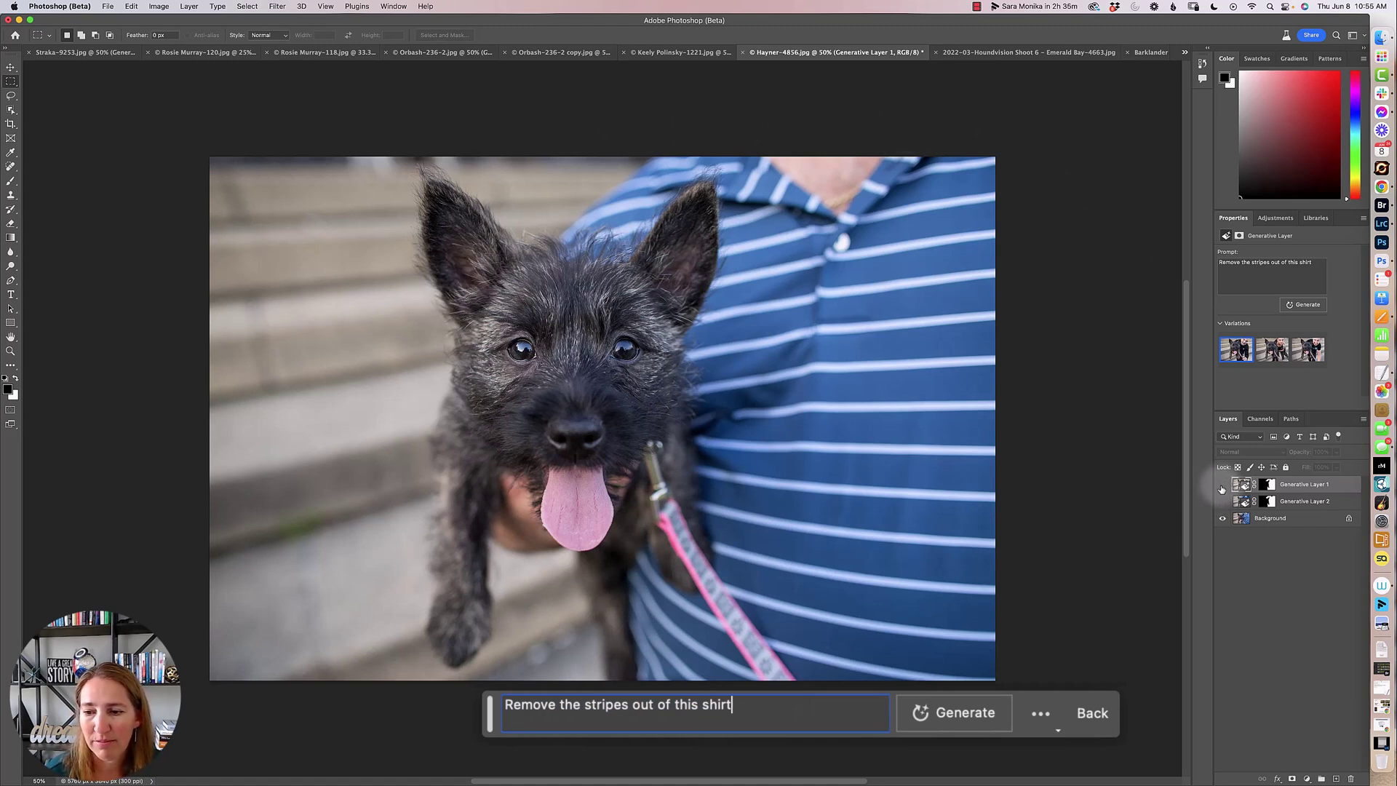
# - Compare the three stripe-removal variations, hide them, and select the shirt colour-change layer
pyautogui.click(1222, 484)
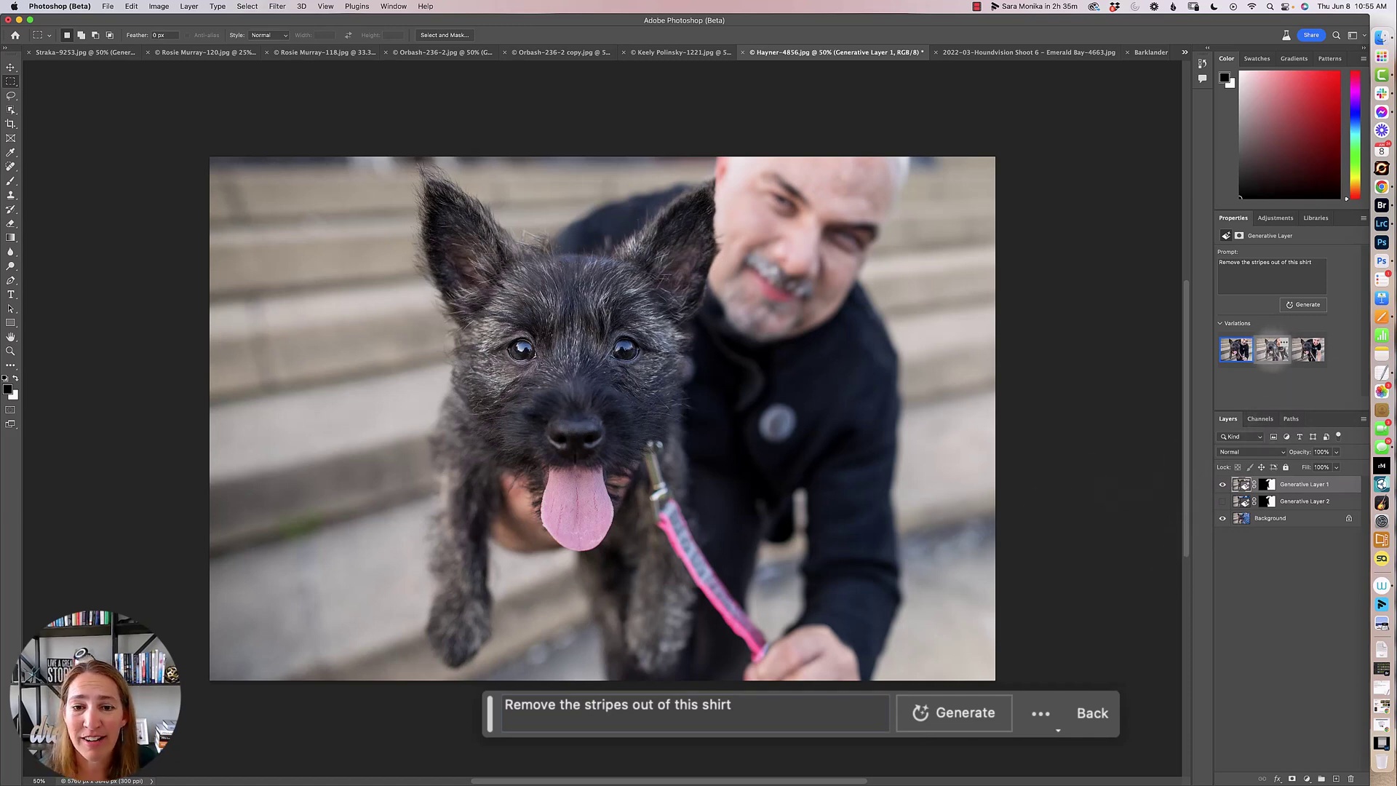
pyautogui.click(1271, 349)
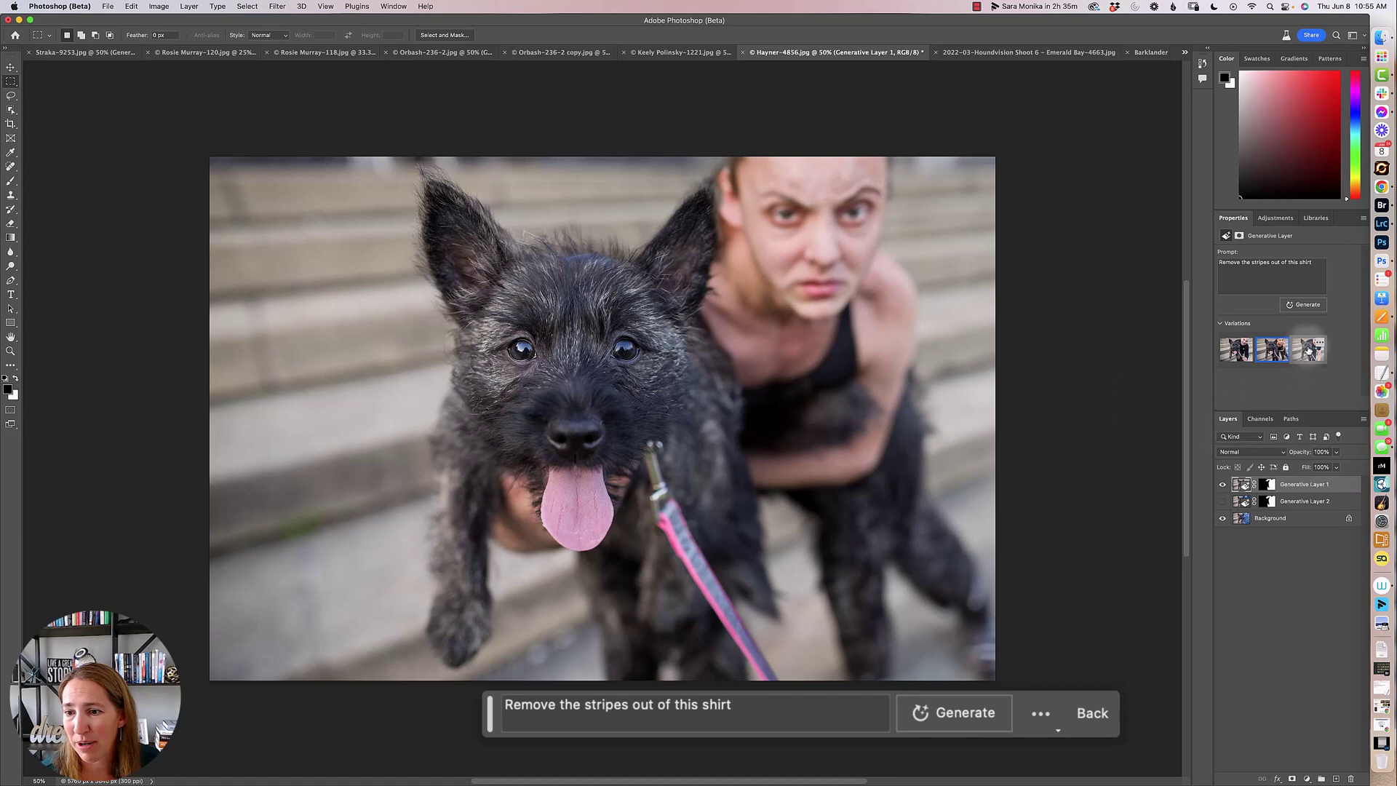
pyautogui.click(1307, 348)
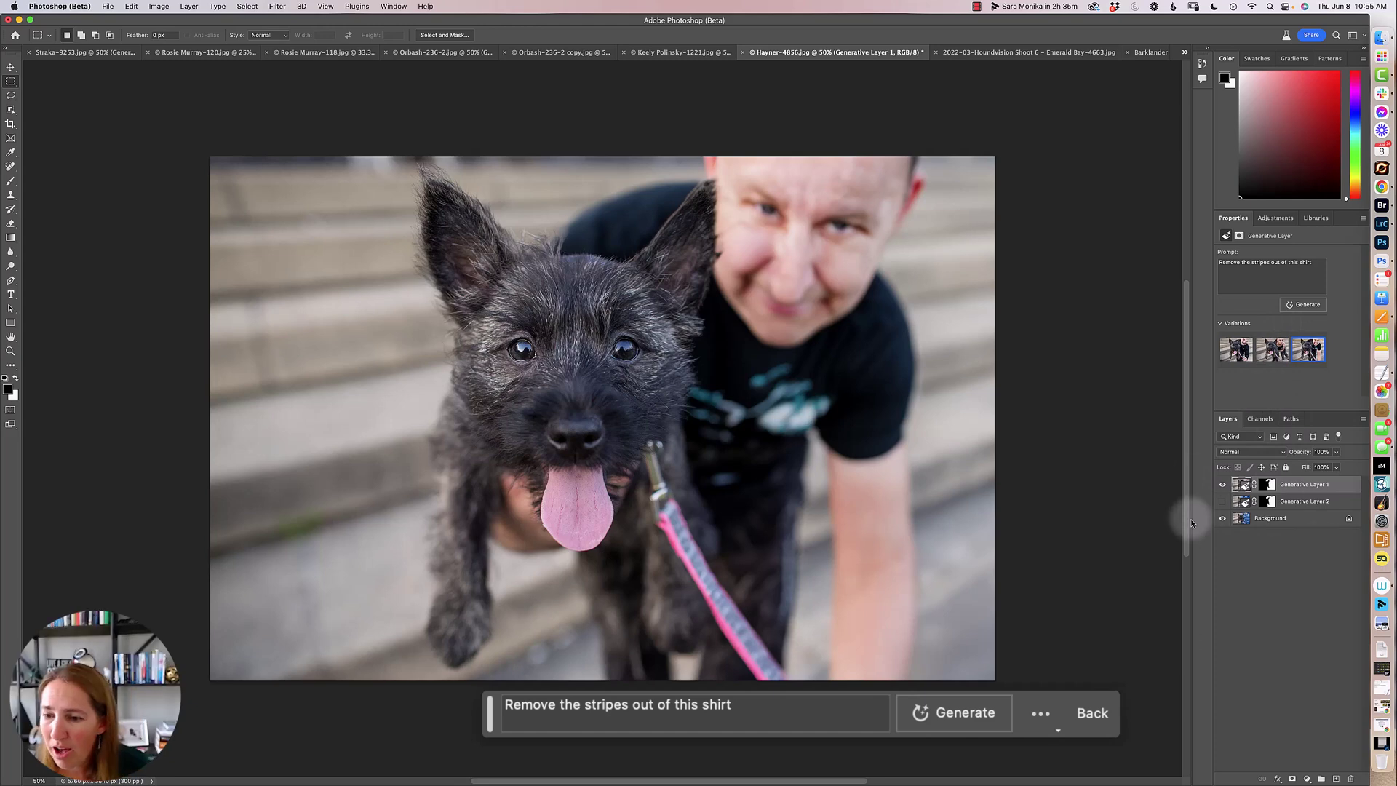
pyautogui.click(1222, 484)
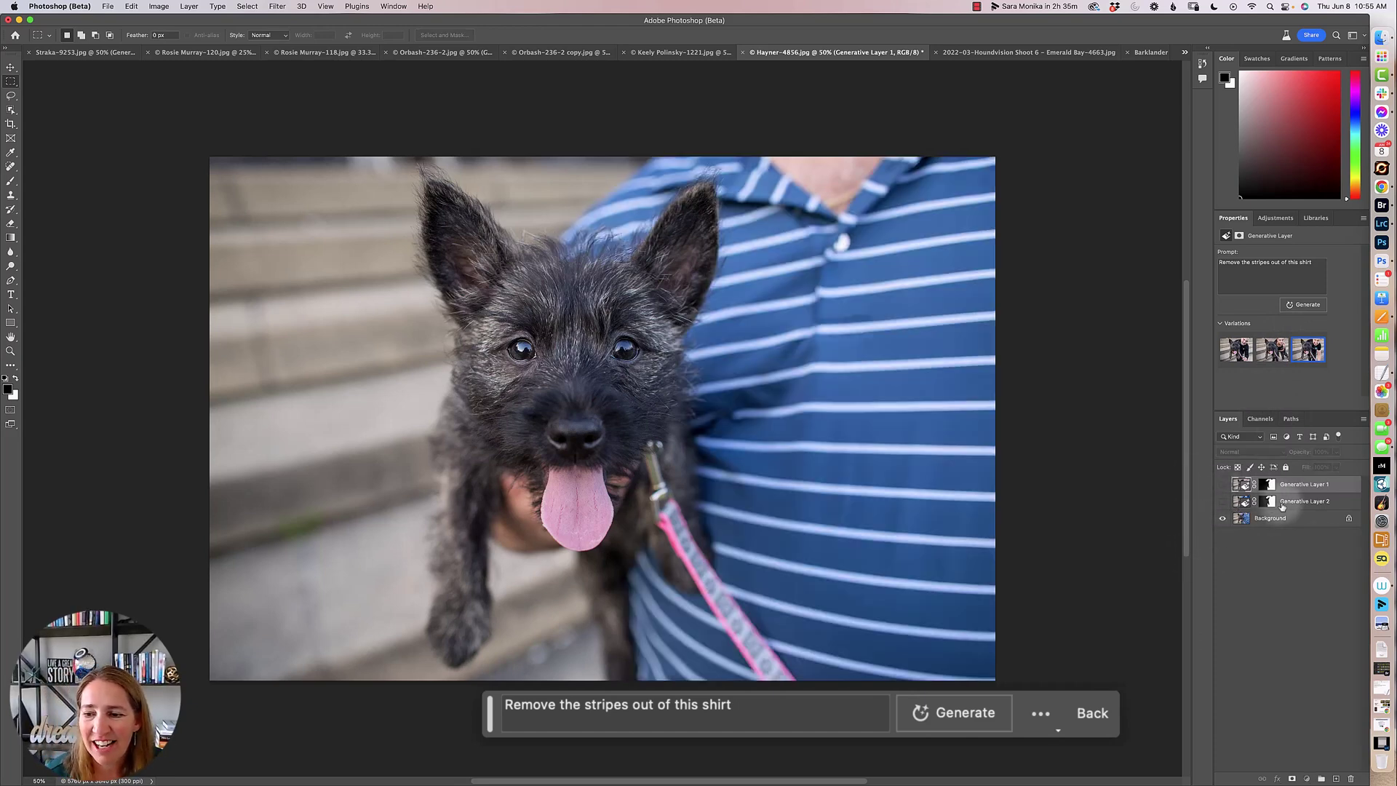
pyautogui.click(1282, 502)
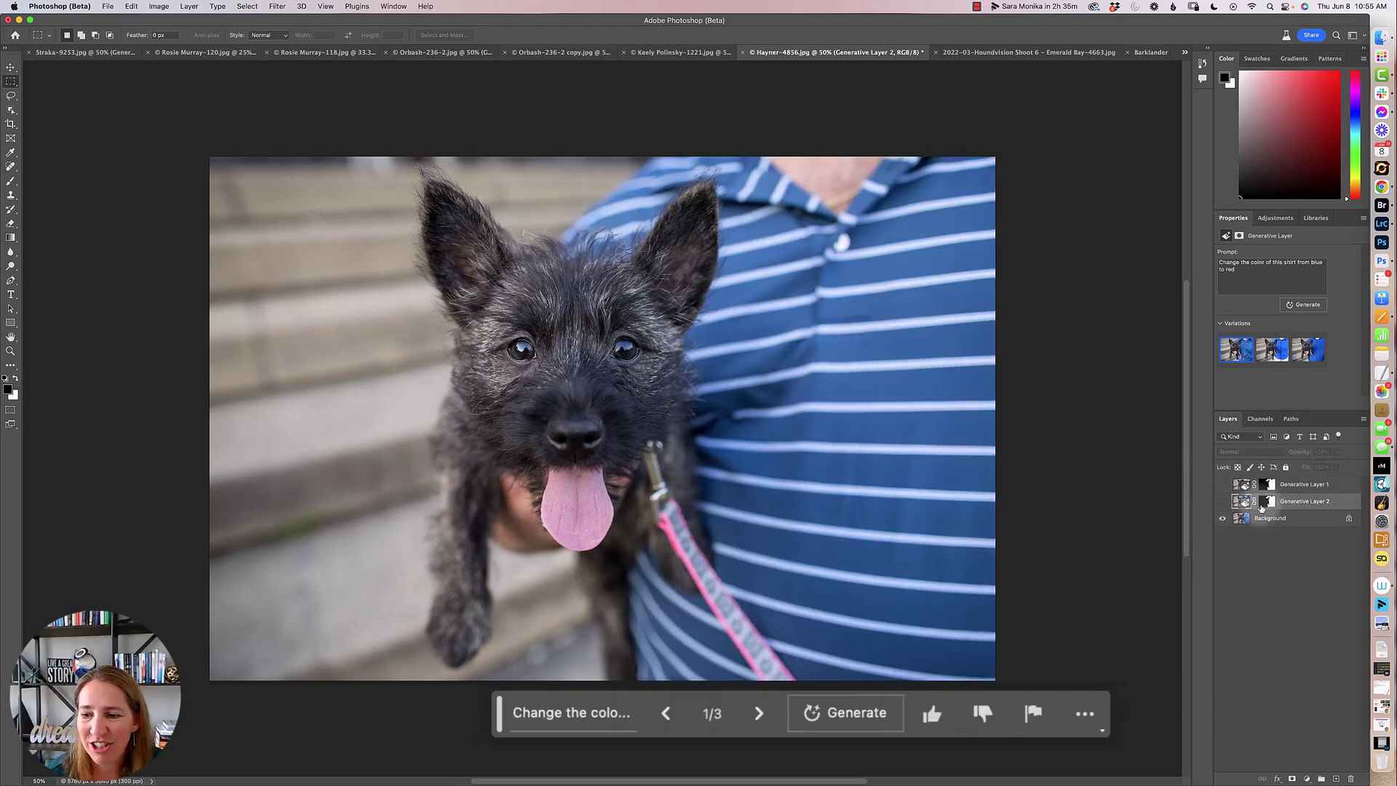
# - Reveal Generative Layer 2's shirt recolour and compare variations, settling on the third, solid blue one
pyautogui.click(574, 713)
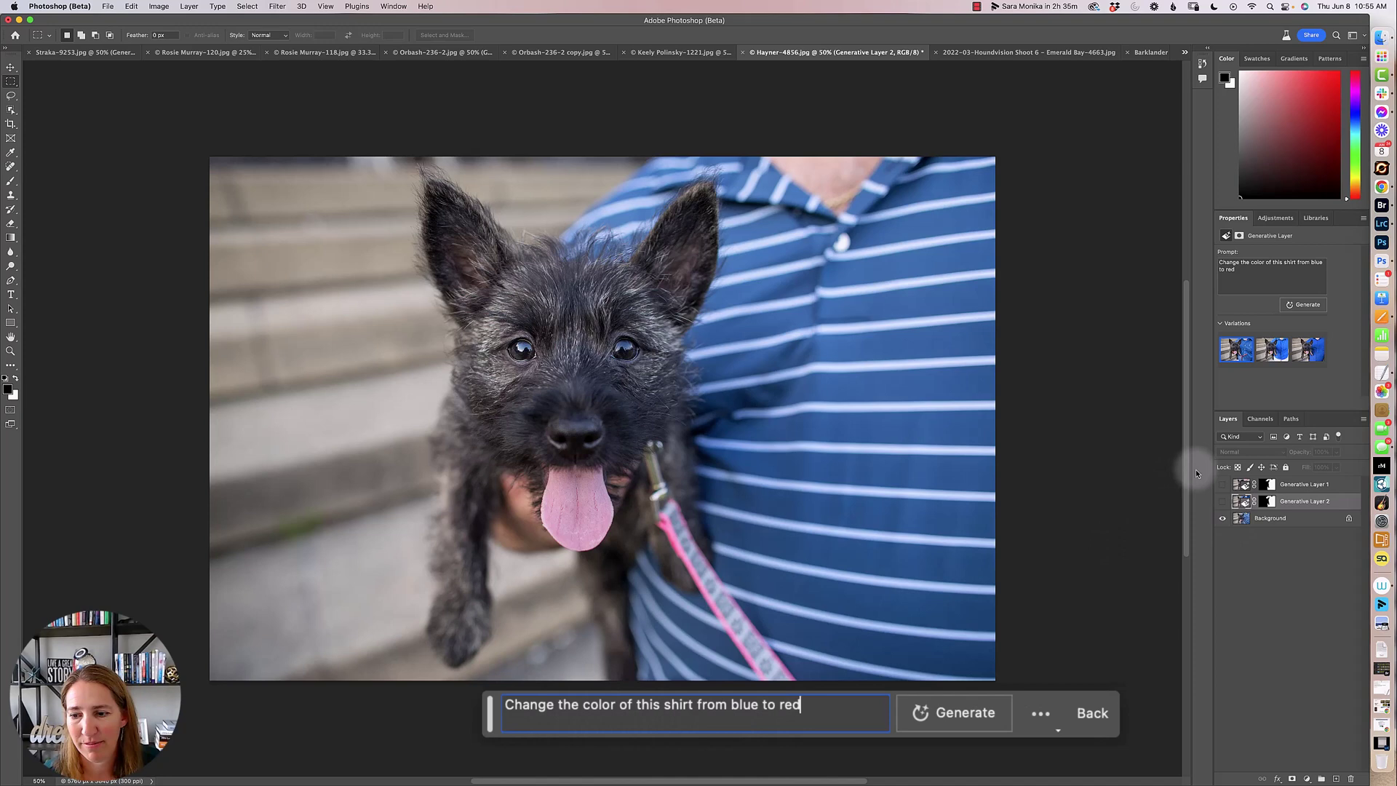
pyautogui.click(1222, 501)
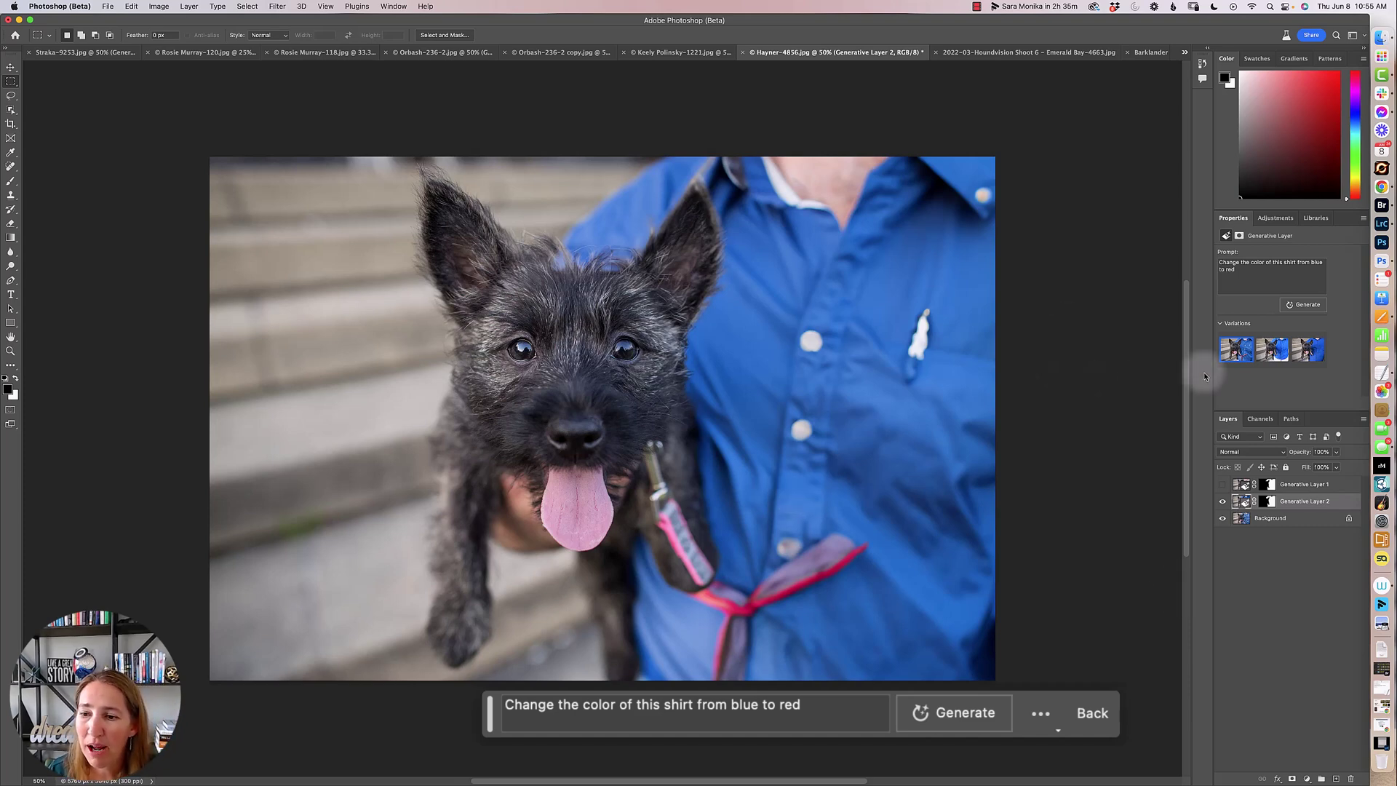
pyautogui.click(1268, 351)
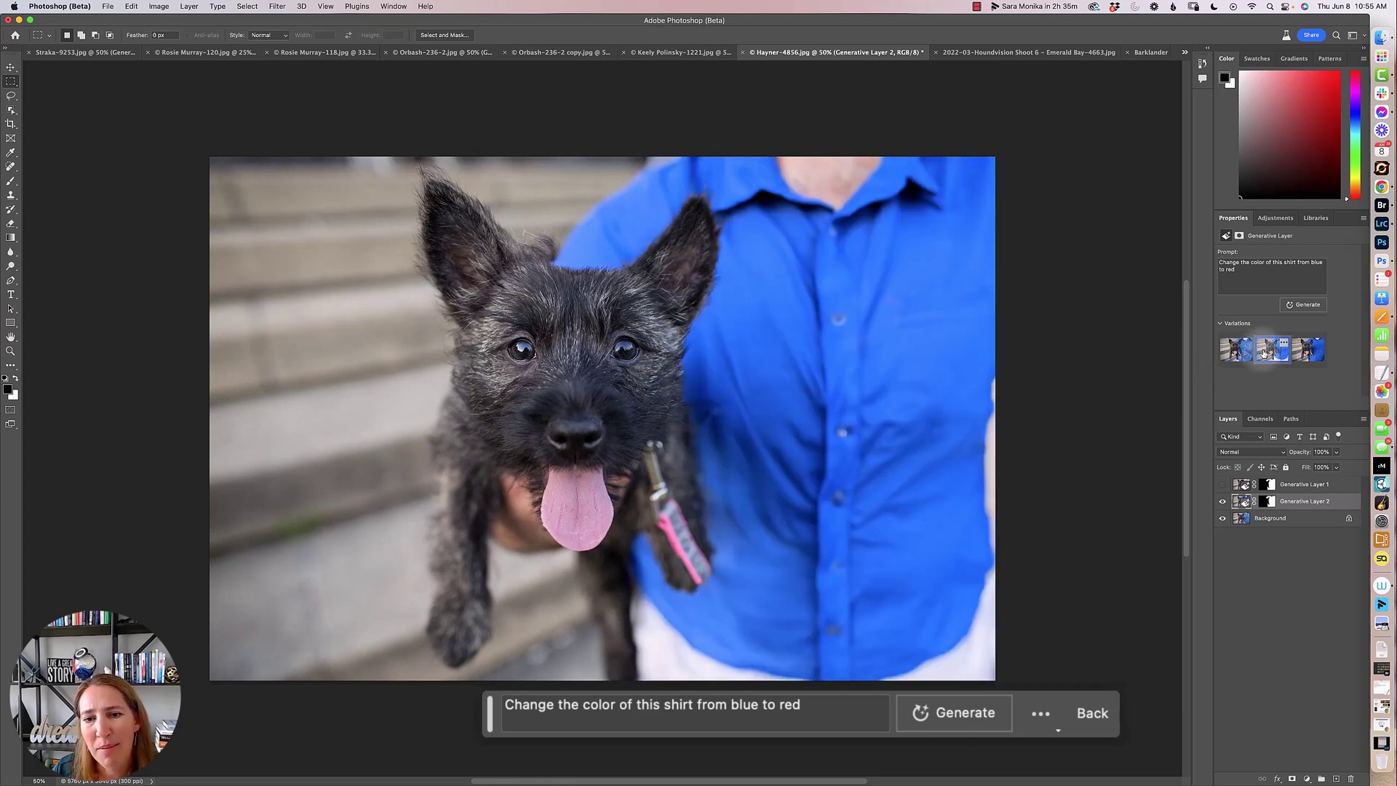
pyautogui.click(1308, 353)
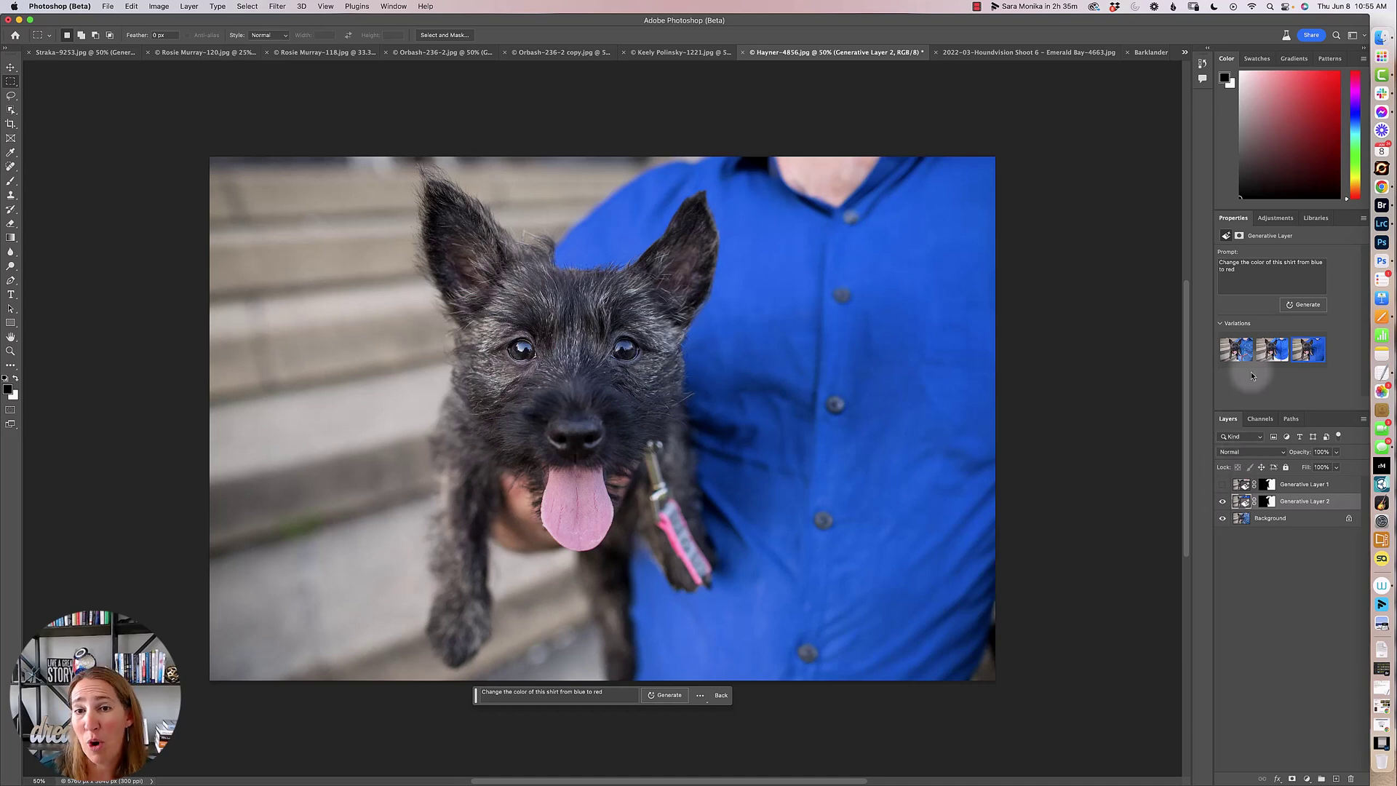
# - Switch to the Houndvision Shoot 6 husky photo and show Generative Layer 1 removing both women
pyautogui.click(1029, 54)
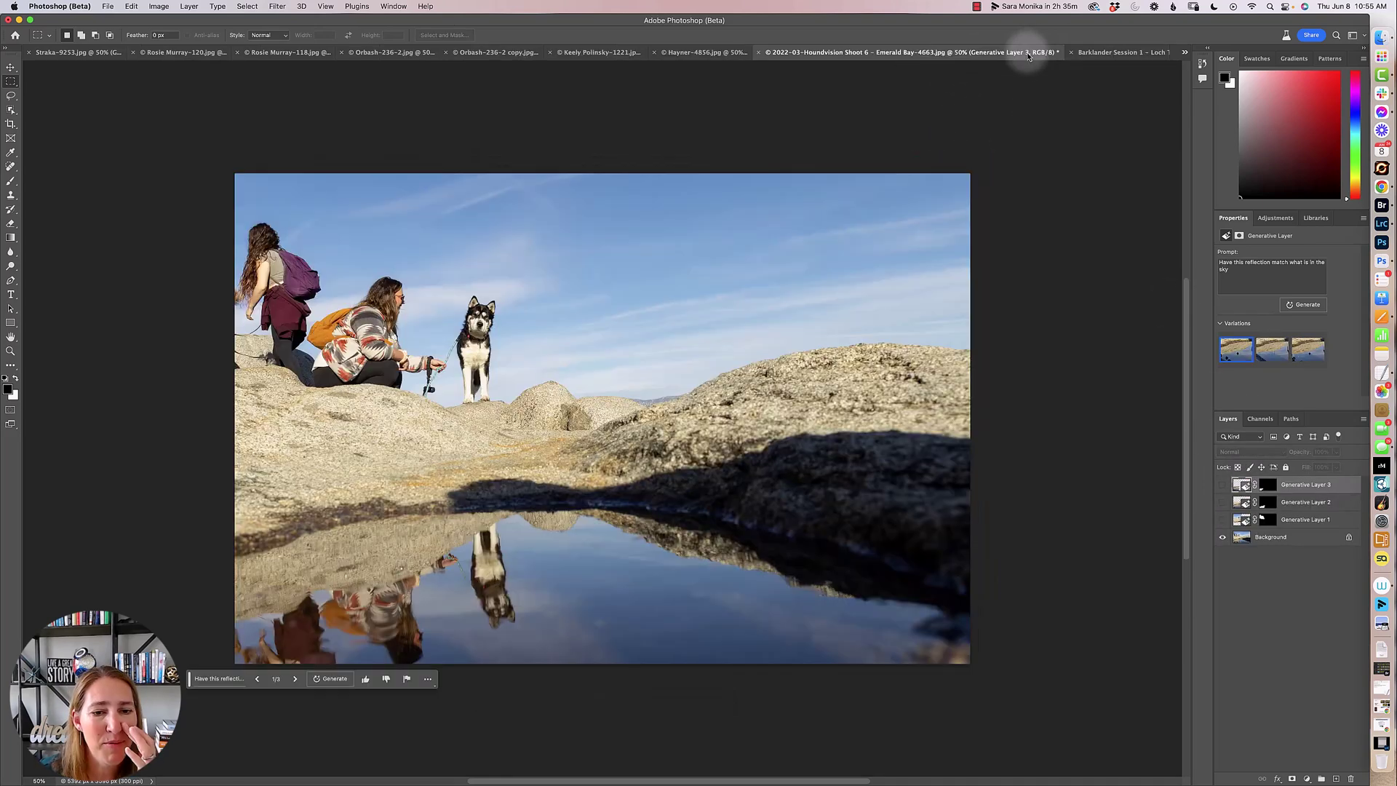
pyautogui.click(1222, 519)
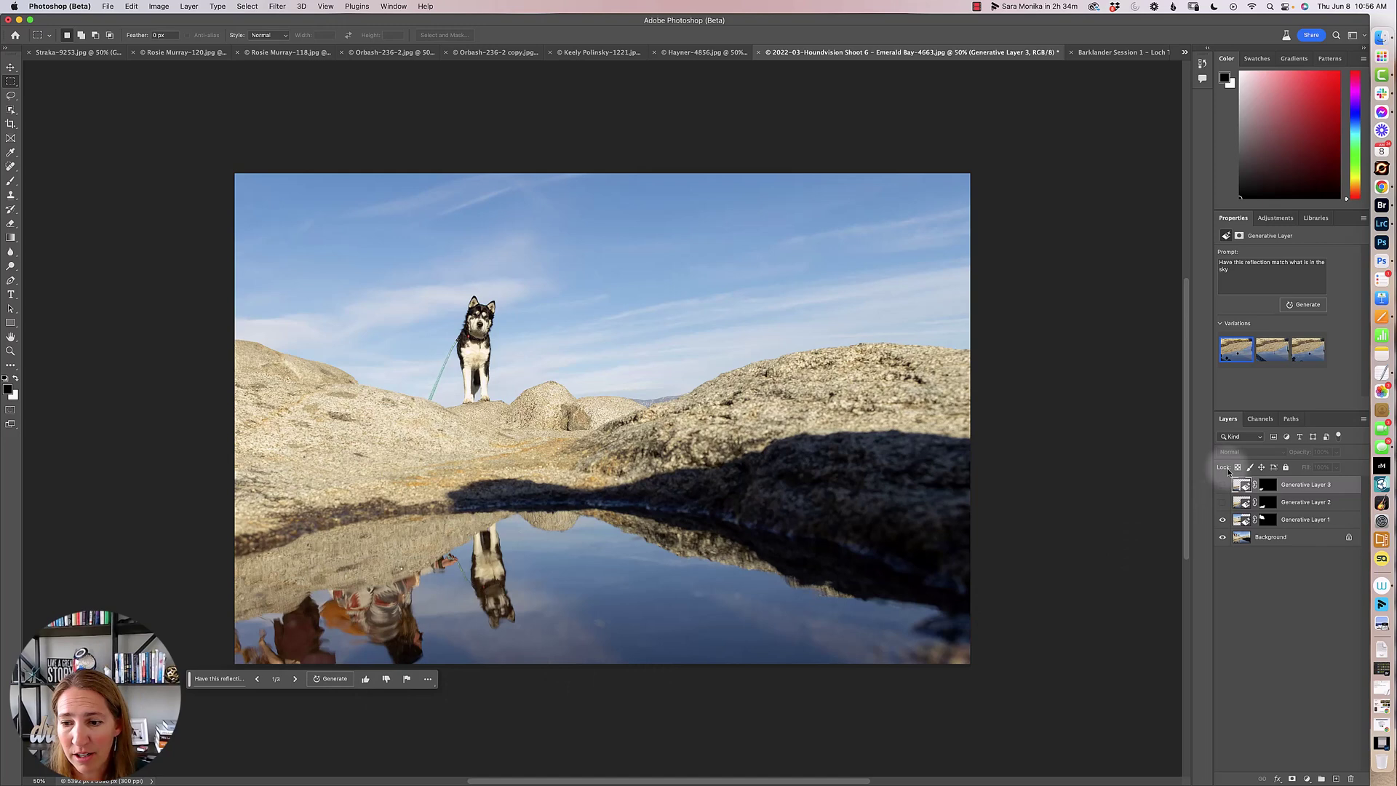
# - Show Generative Layers 2 and 3, clearing the women's reflections from the pool, after reviewing the reflection prompt
pyautogui.click(1222, 502)
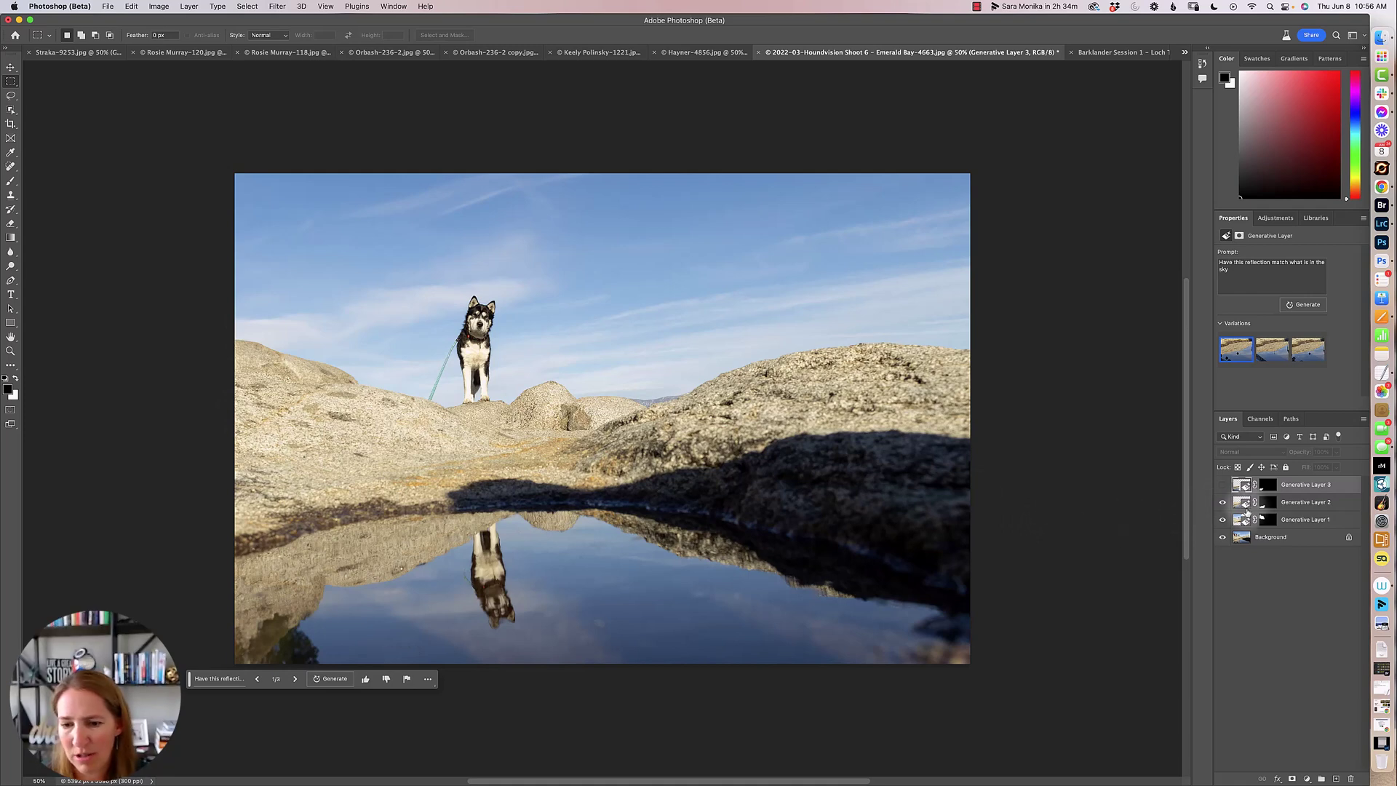
pyautogui.click(1222, 484)
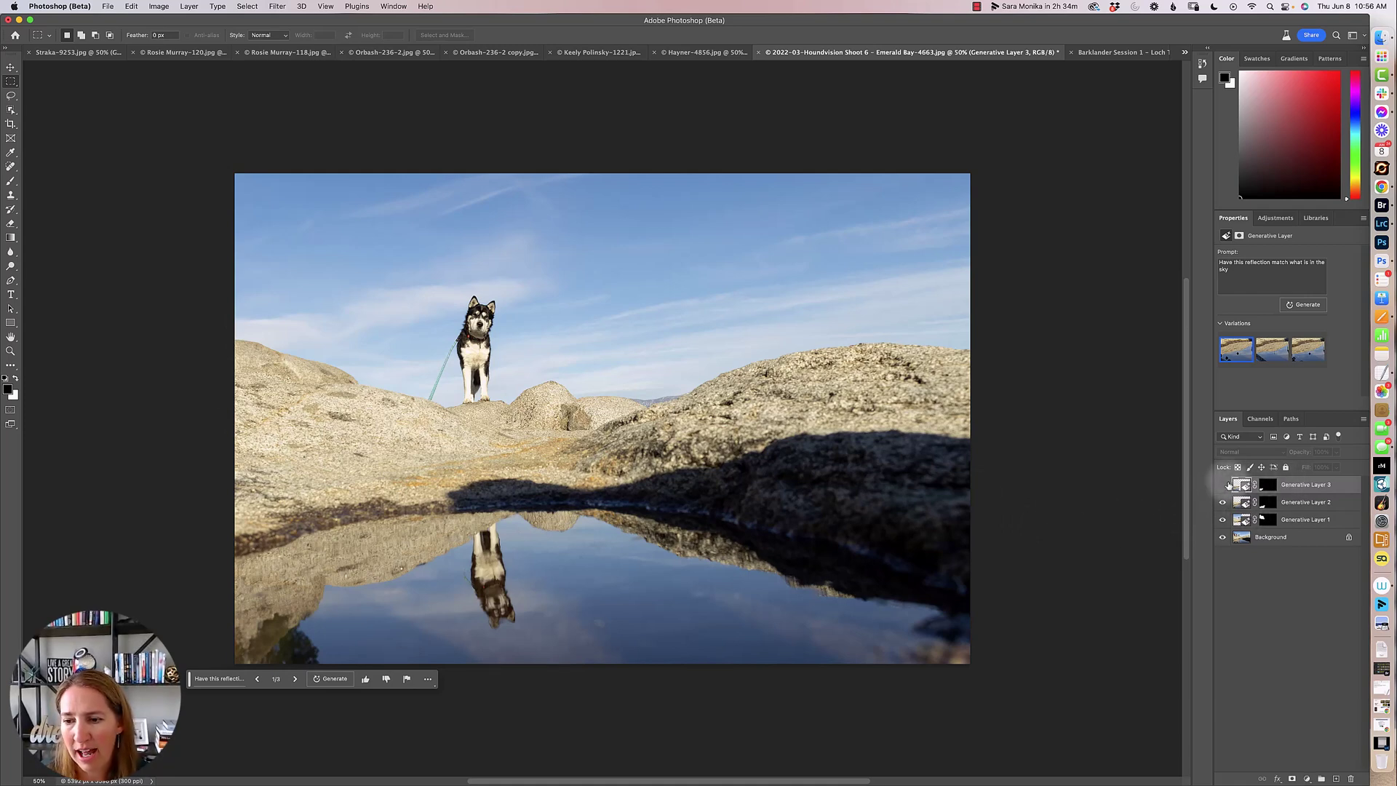
pyautogui.click(215, 682)
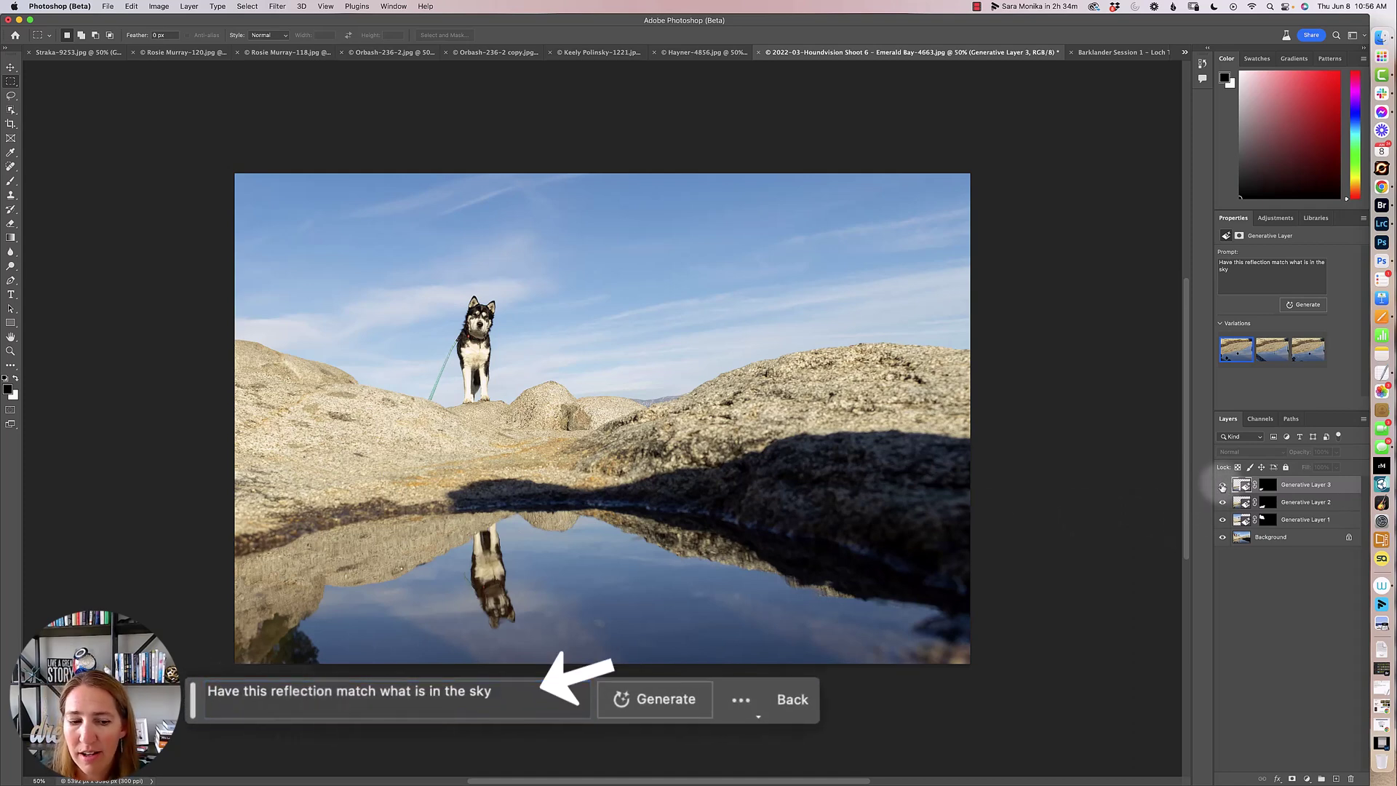
pyautogui.click(1222, 485)
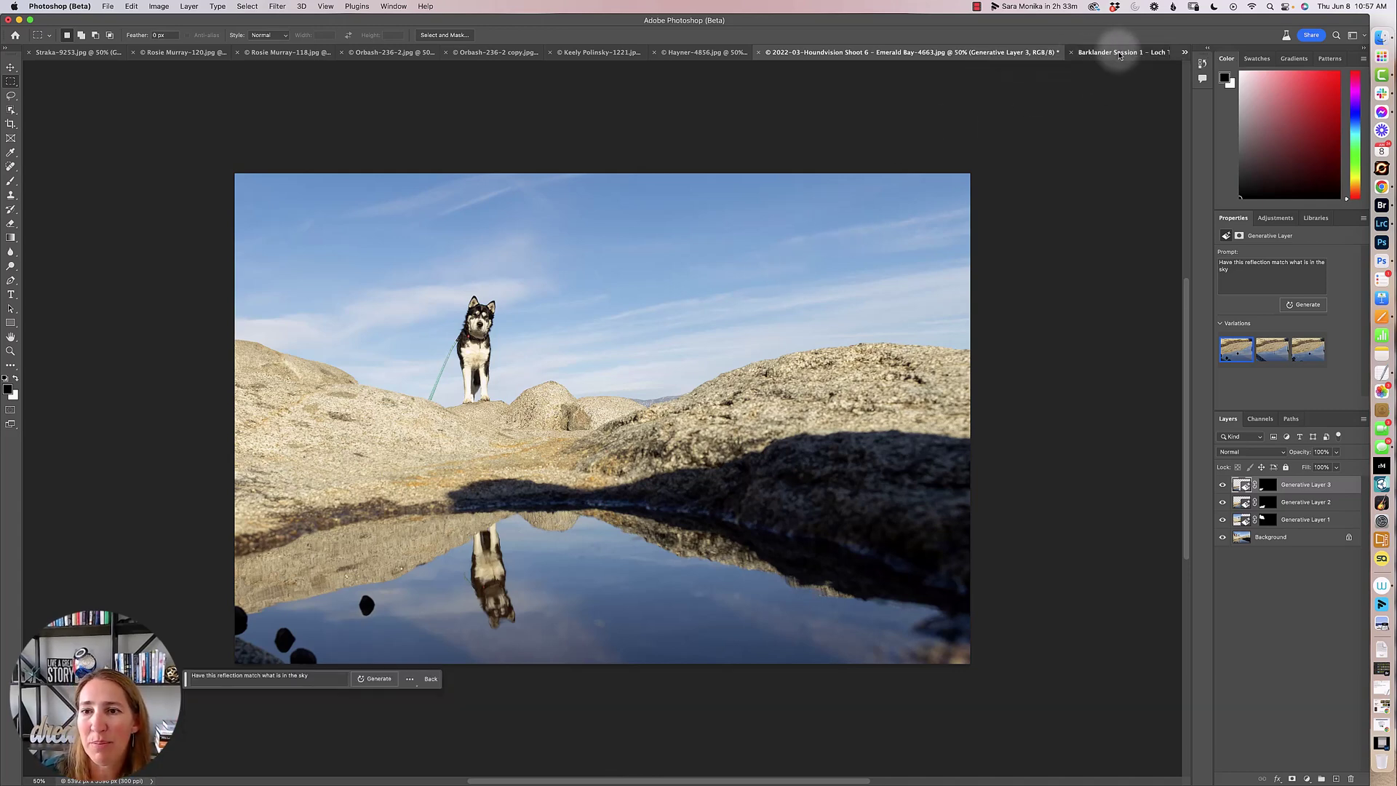
# - Open Barklander Session 1 and show Generative Layer 1's man removal, comparing all three variations before keeping the first
pyautogui.click(1119, 53)
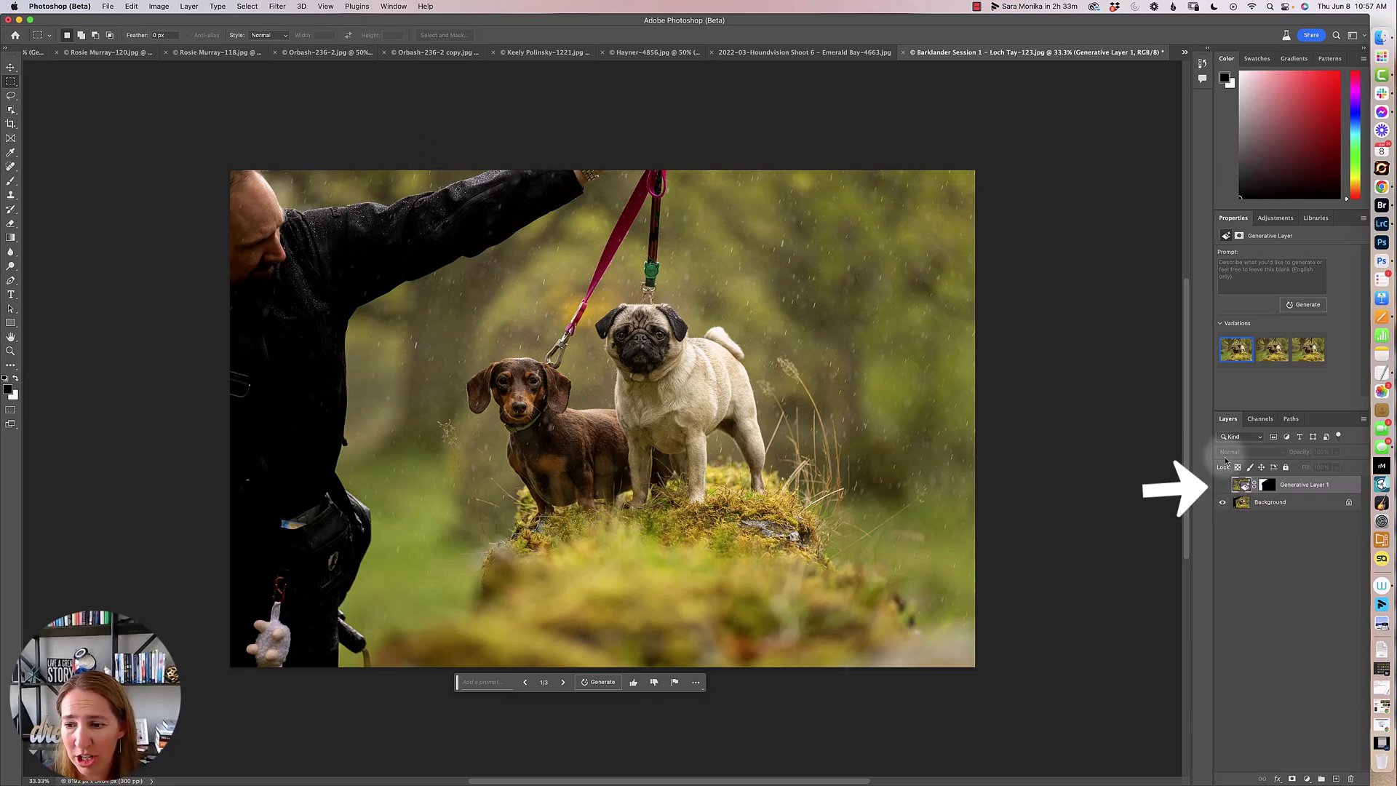
pyautogui.click(1222, 485)
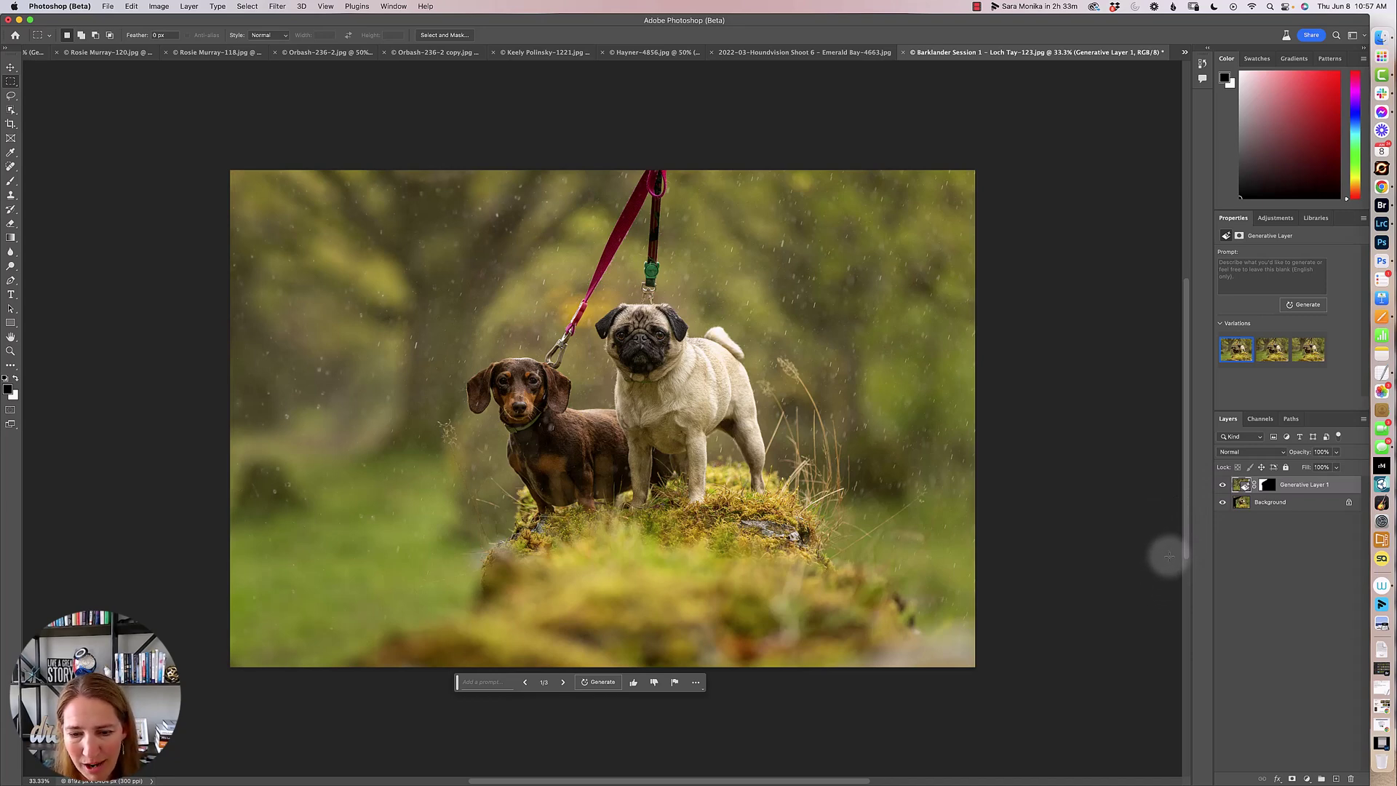
pyautogui.click(1262, 361)
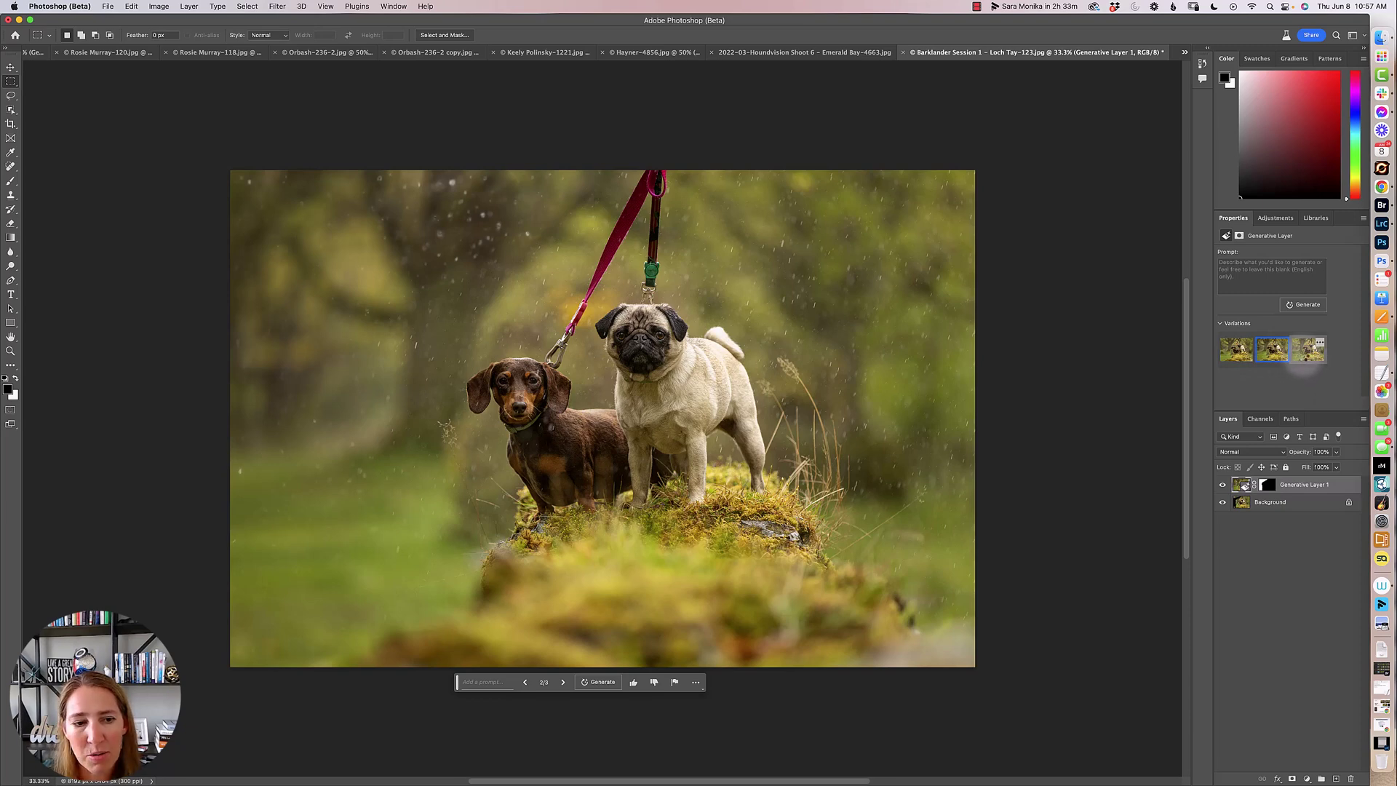
pyautogui.click(1301, 361)
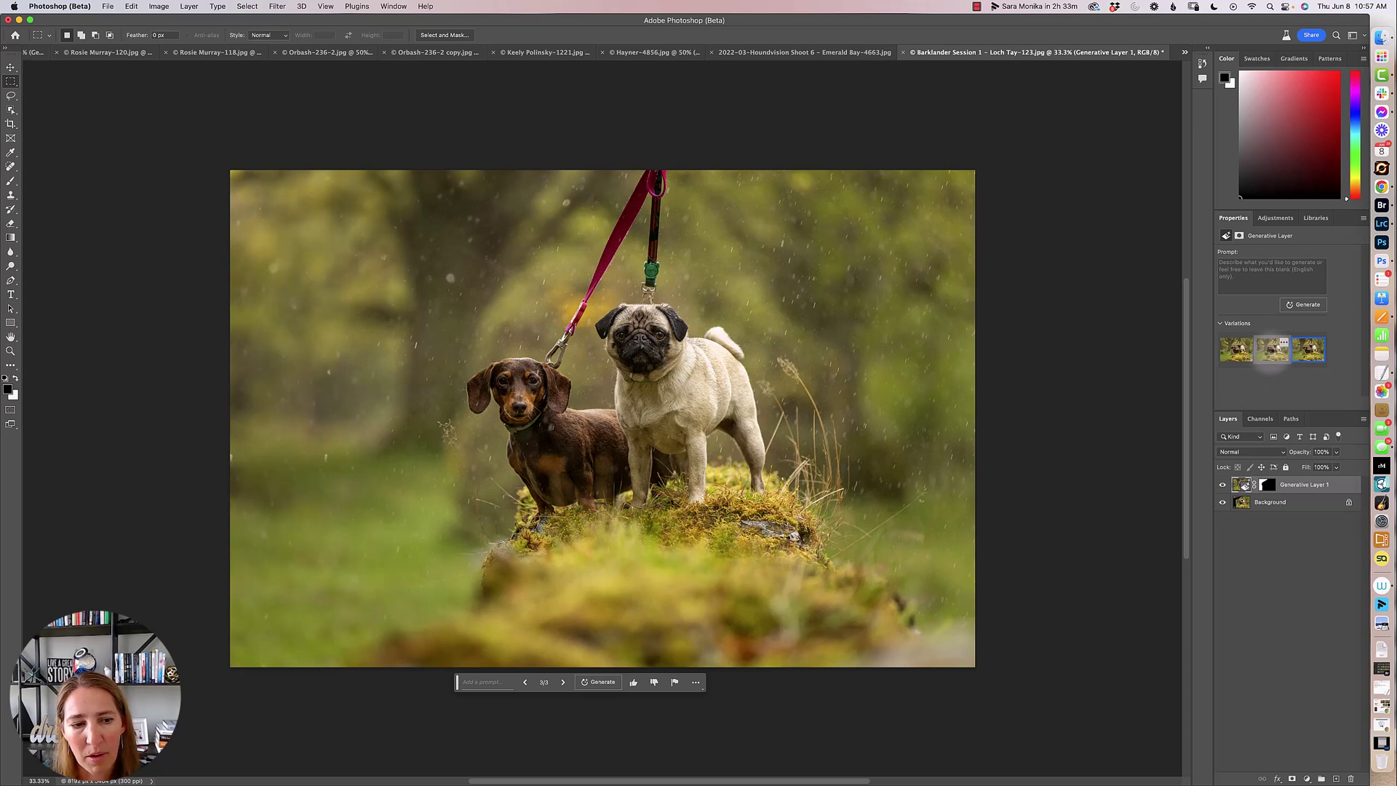
pyautogui.click(1270, 356)
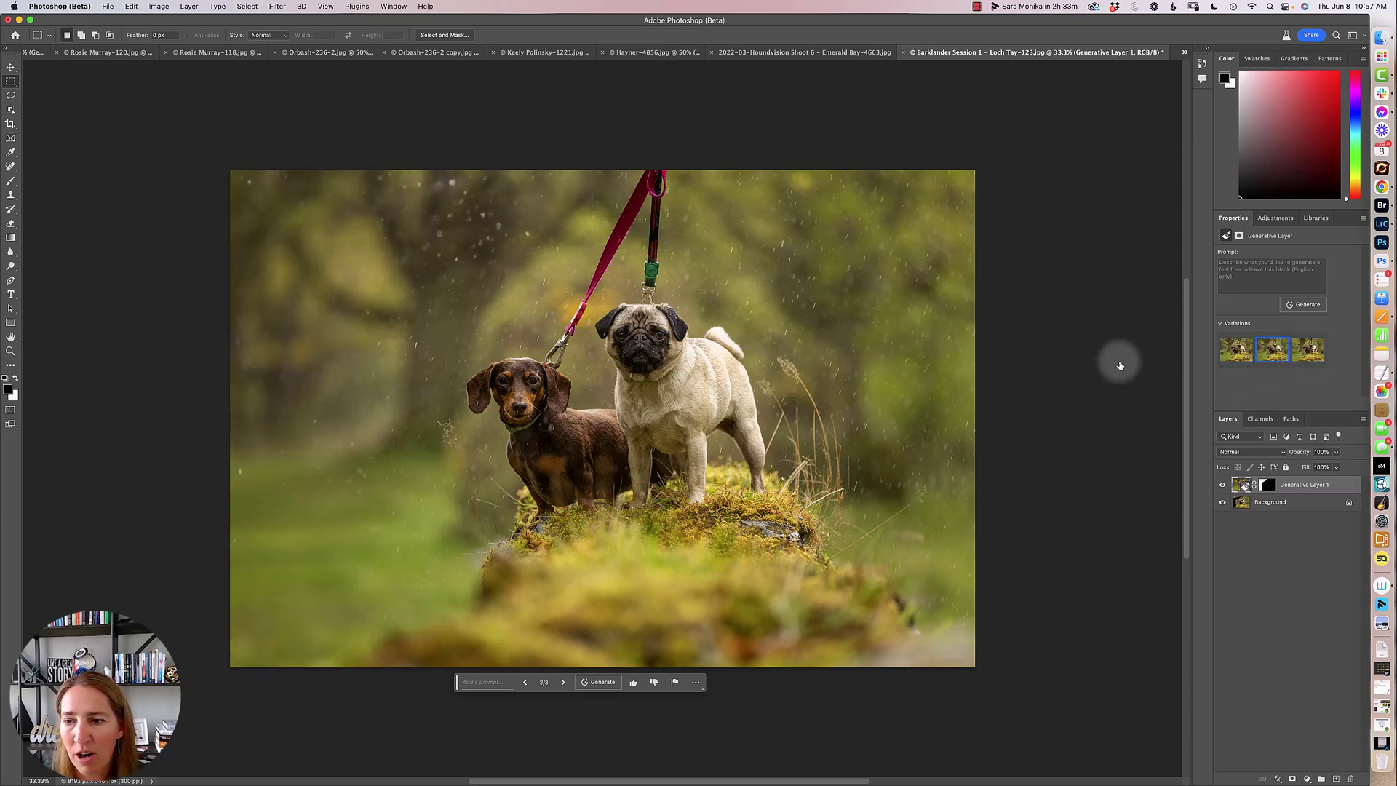
pyautogui.click(1228, 358)
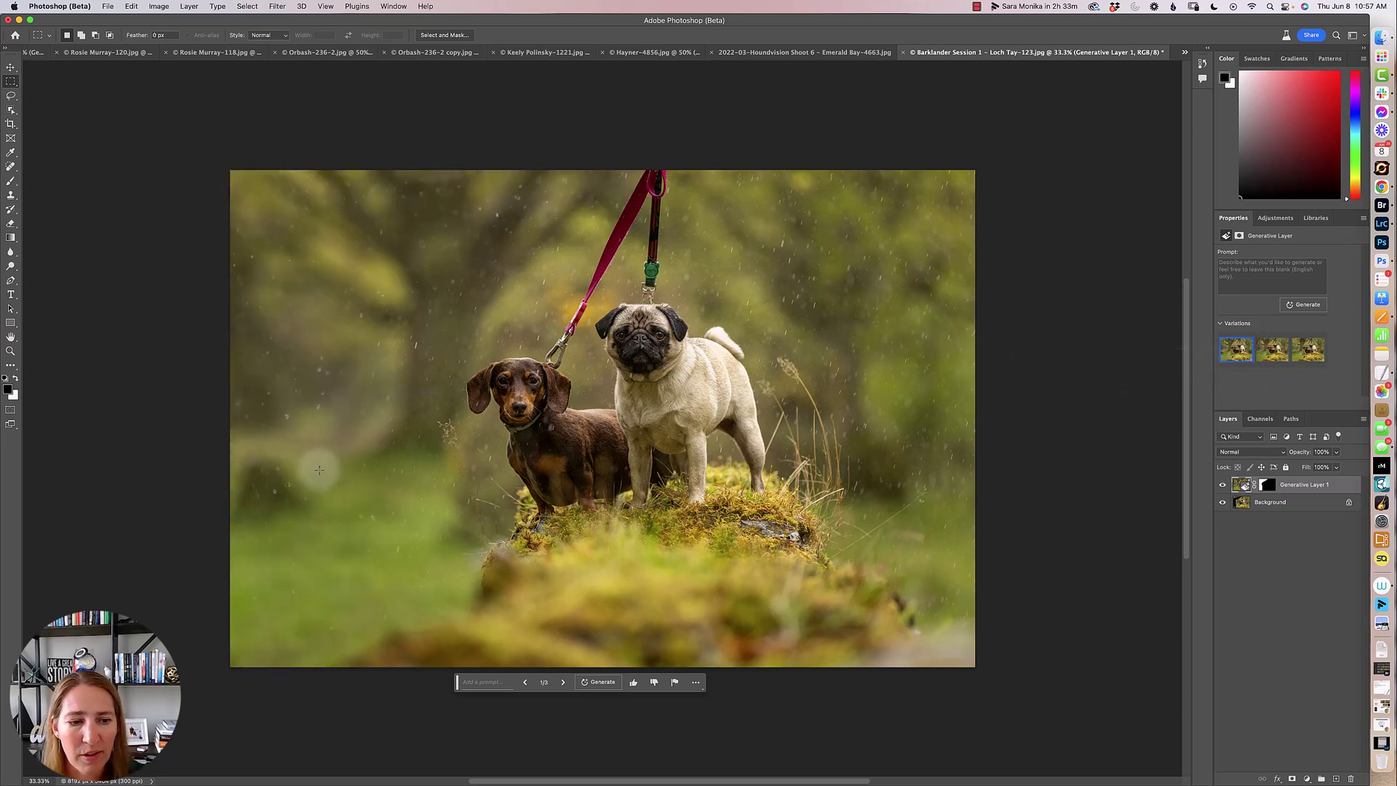